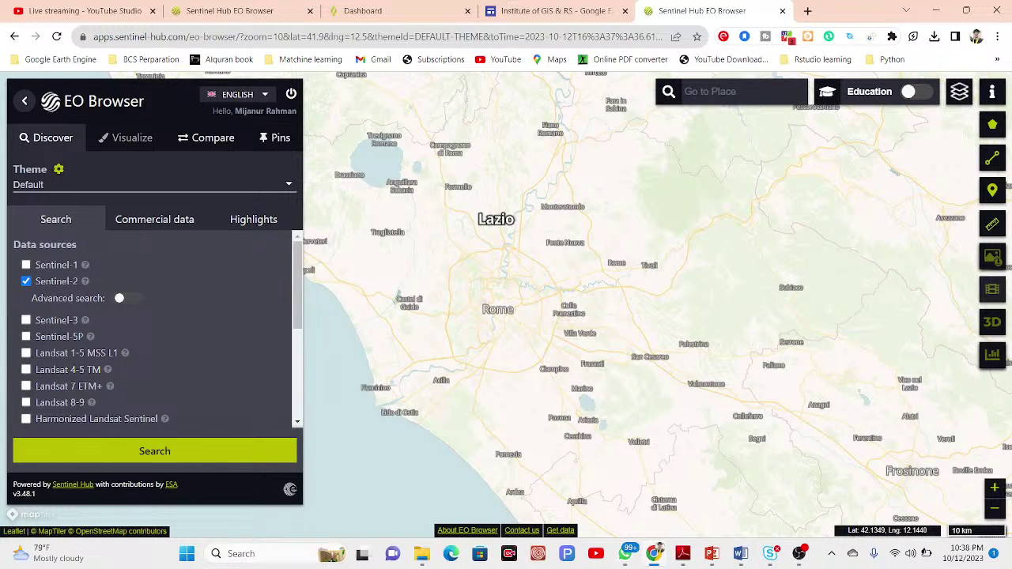
Switch to the Sentinel Hub dashboard and return to its login page
mouse_move(998, 162)
left_click(237, 8)
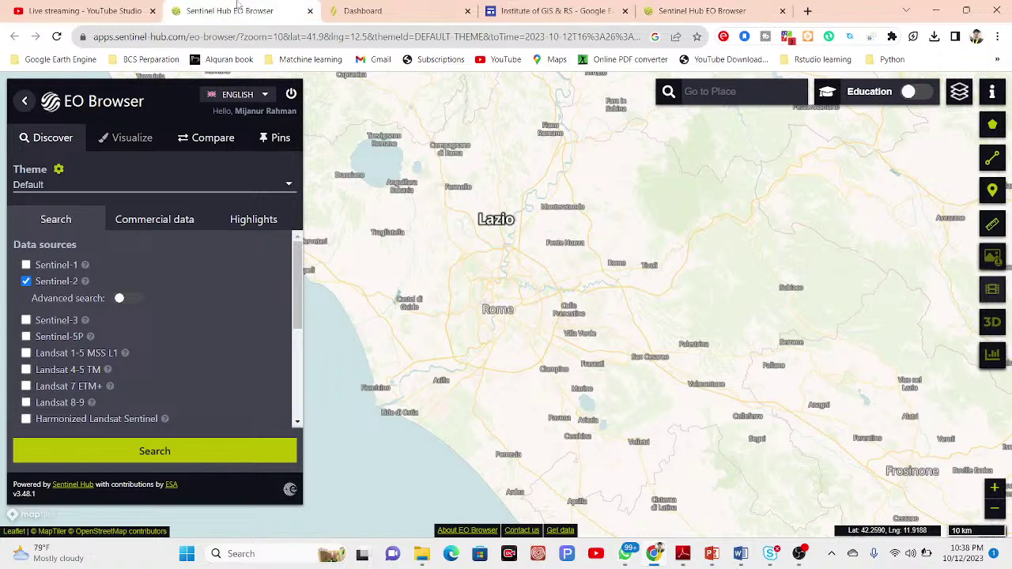
left_click(347, 7)
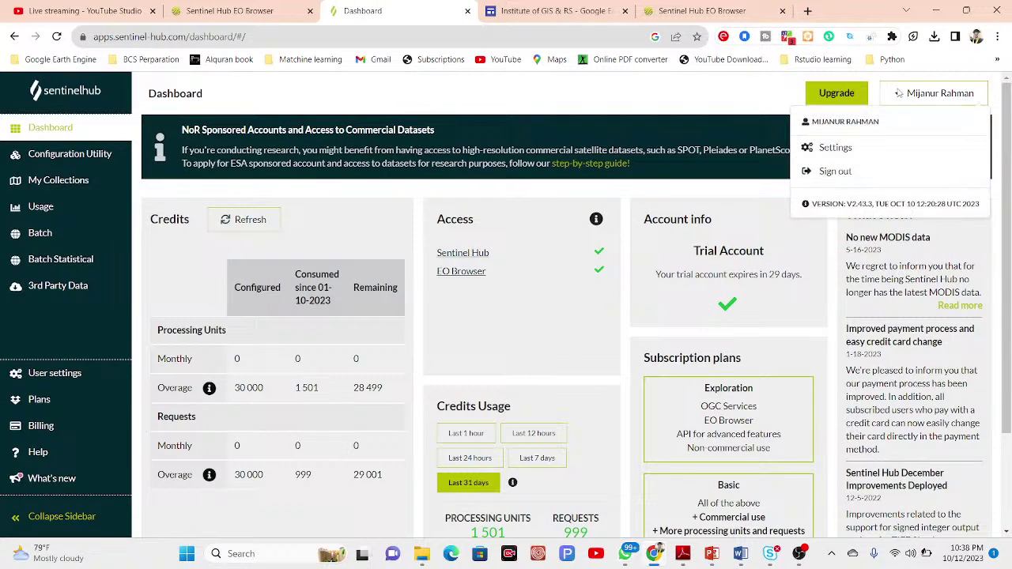
left_click(15, 36)
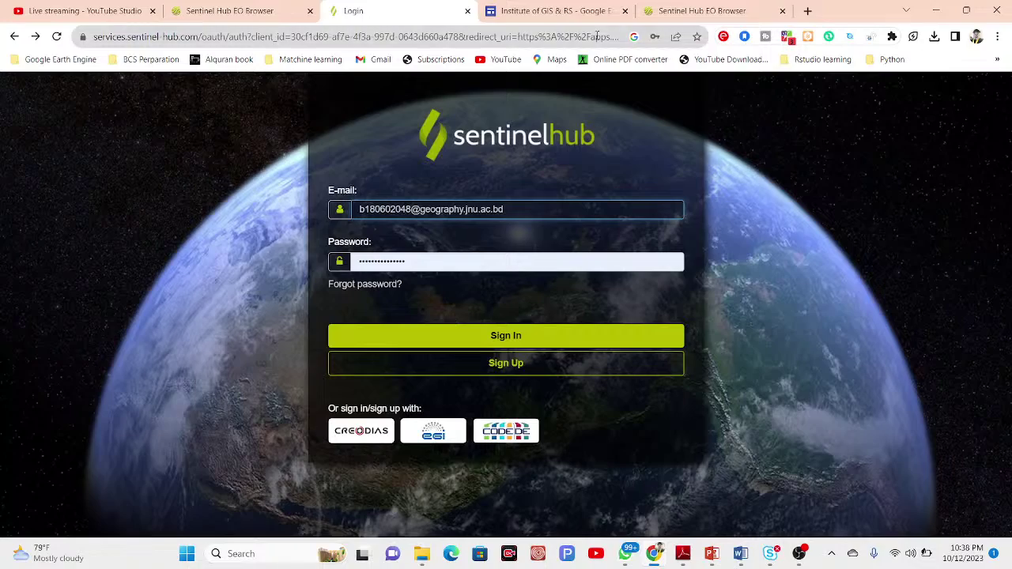
Search the web for "eo browser" in a new browser tab and open the EO Browser page on sentinel-hub.com
left_click(807, 11)
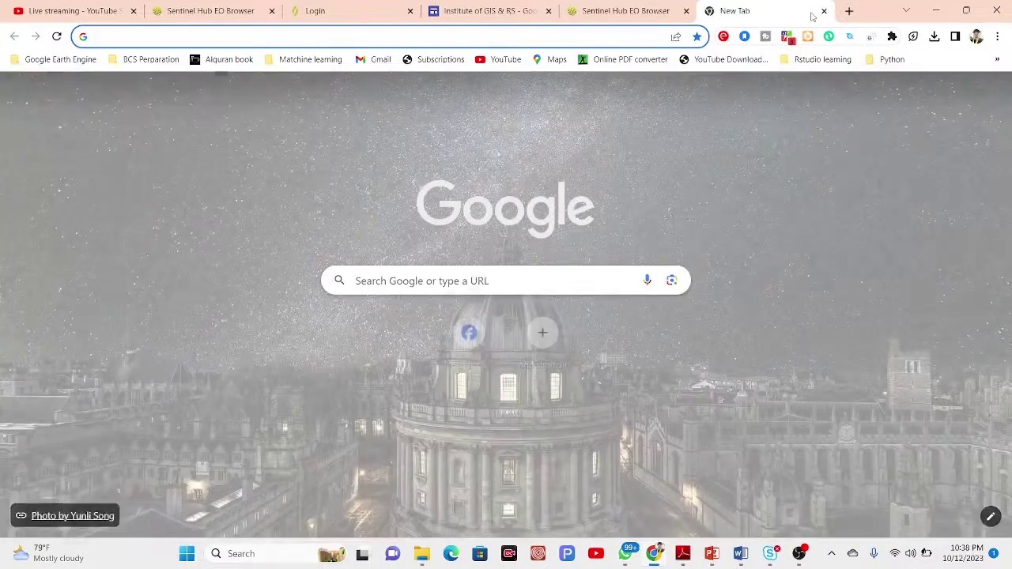
type("EO")
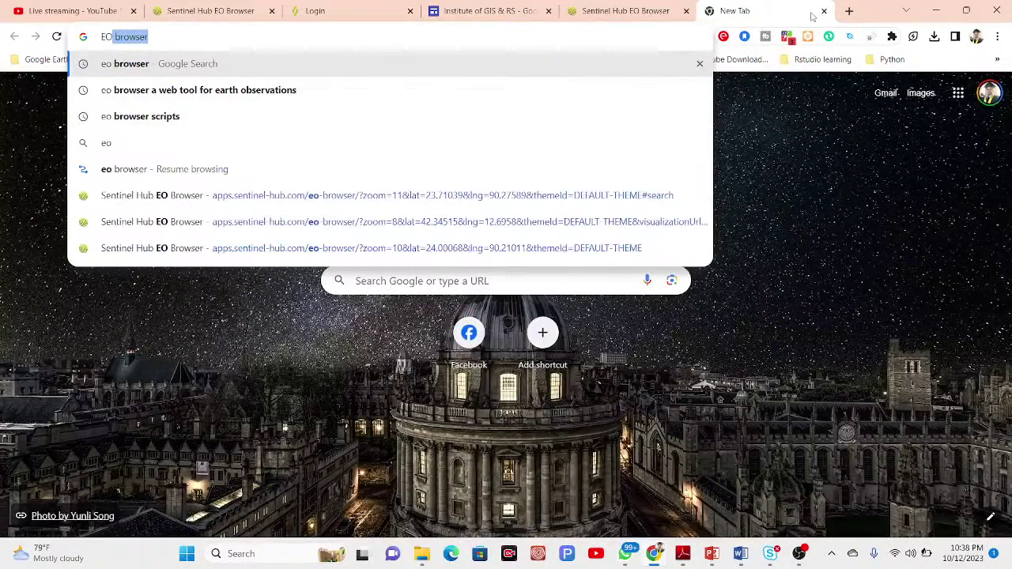
key("Return")
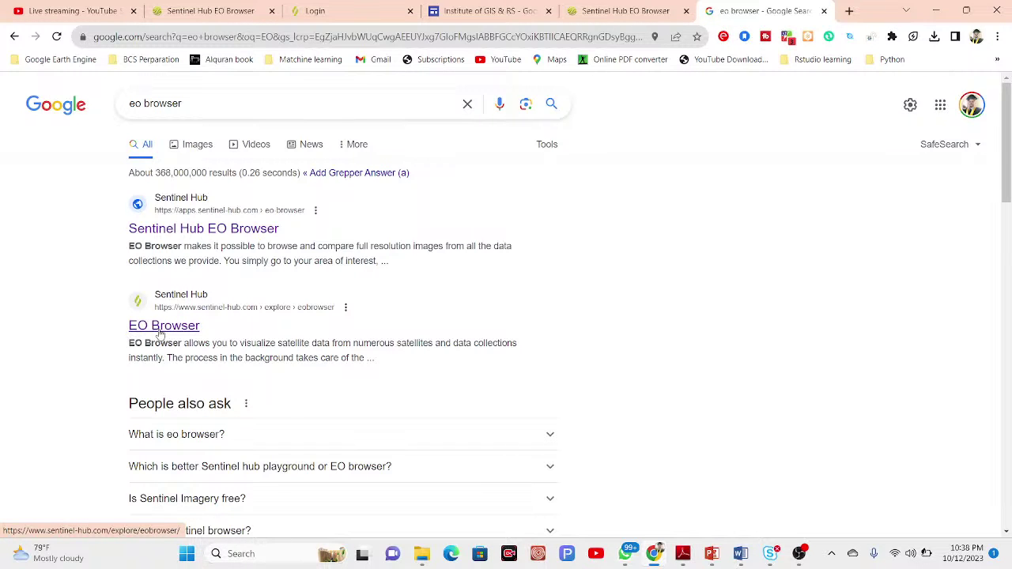
left_click(166, 330)
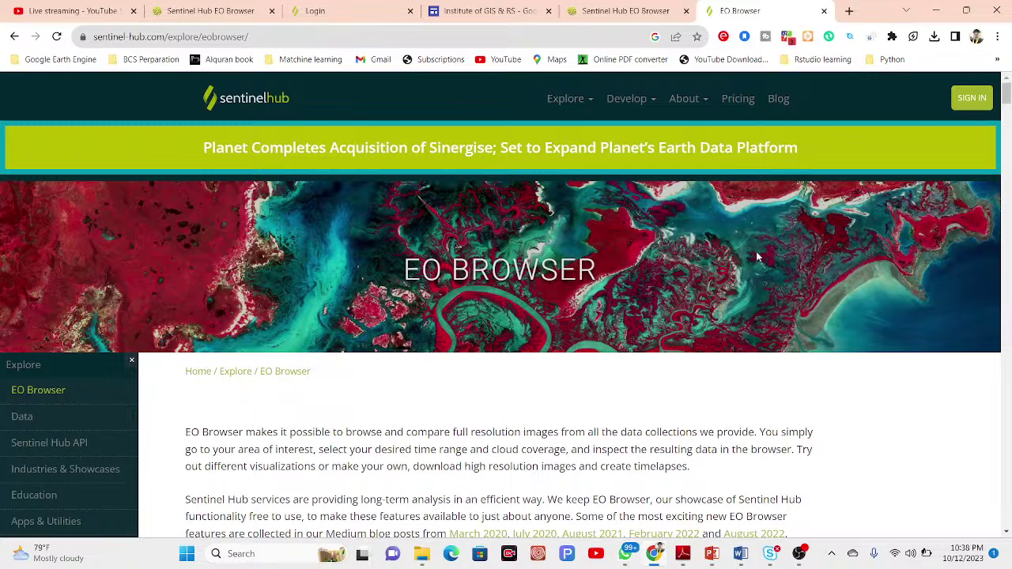
Sign out of the Sentinel Hub account and sign back in with the saved credentials
left_click(966, 104)
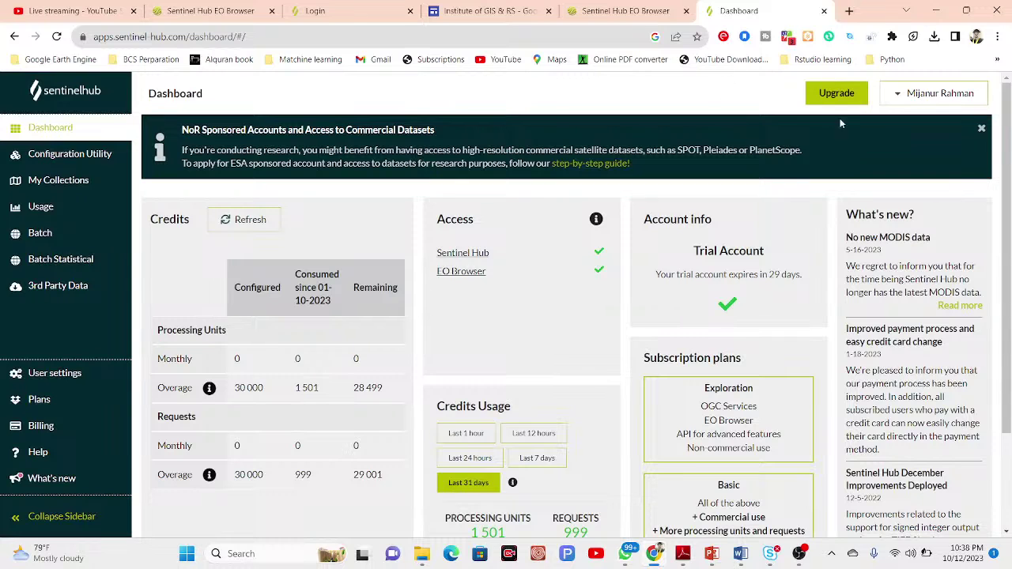
left_click(892, 98)
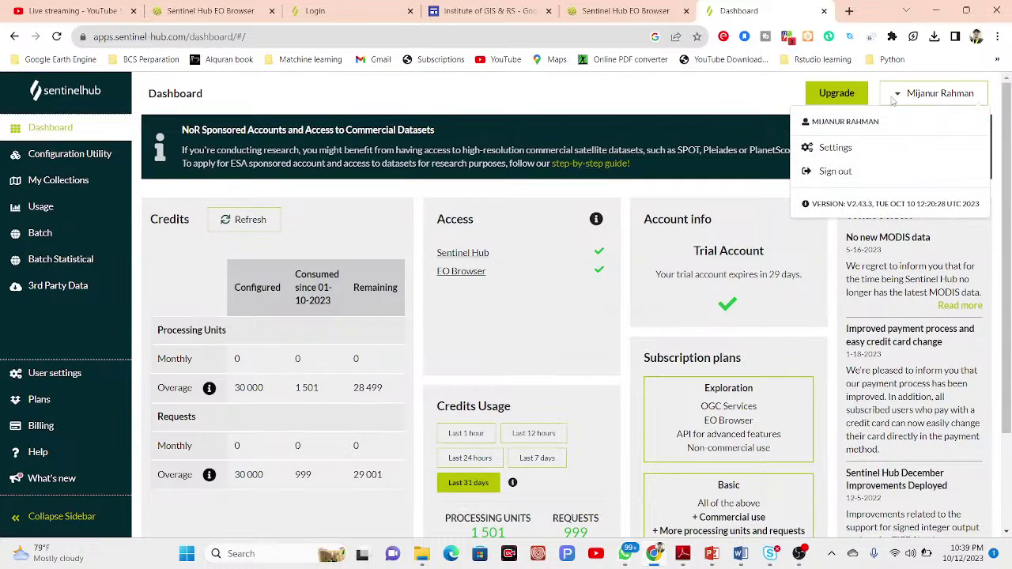
left_click(835, 171)
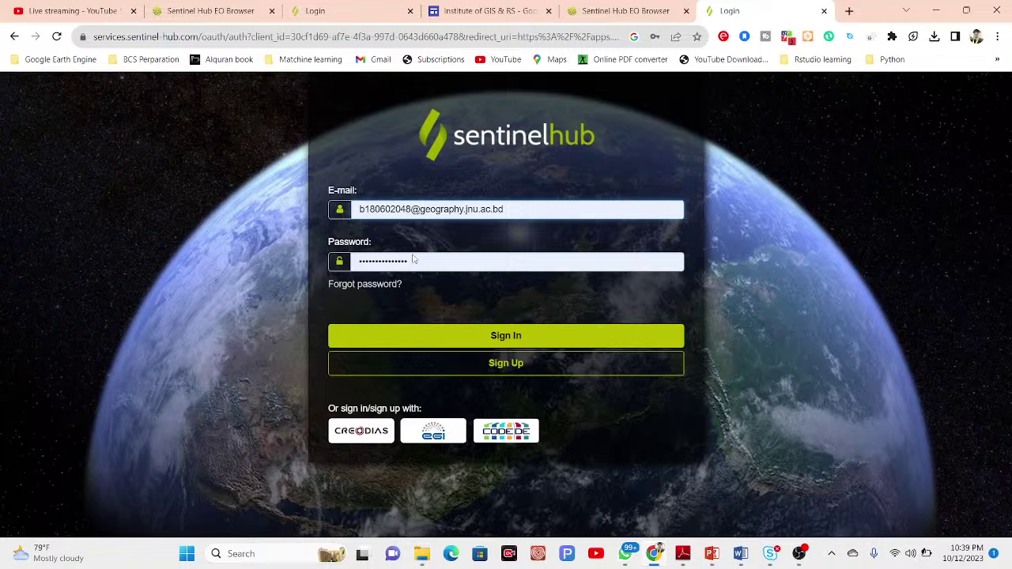
left_click(505, 334)
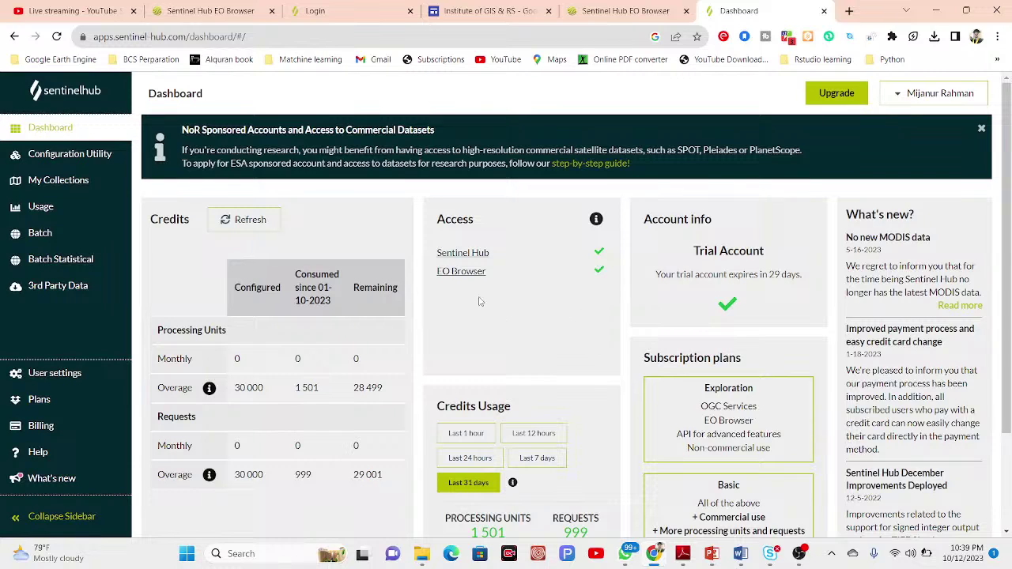
Follow the dashboard's EO Browser access link and launch the EO Browser application
left_click_drag(435, 227, 492, 218)
left_click_drag(436, 272, 484, 276)
left_click(484, 312)
left_click(460, 271)
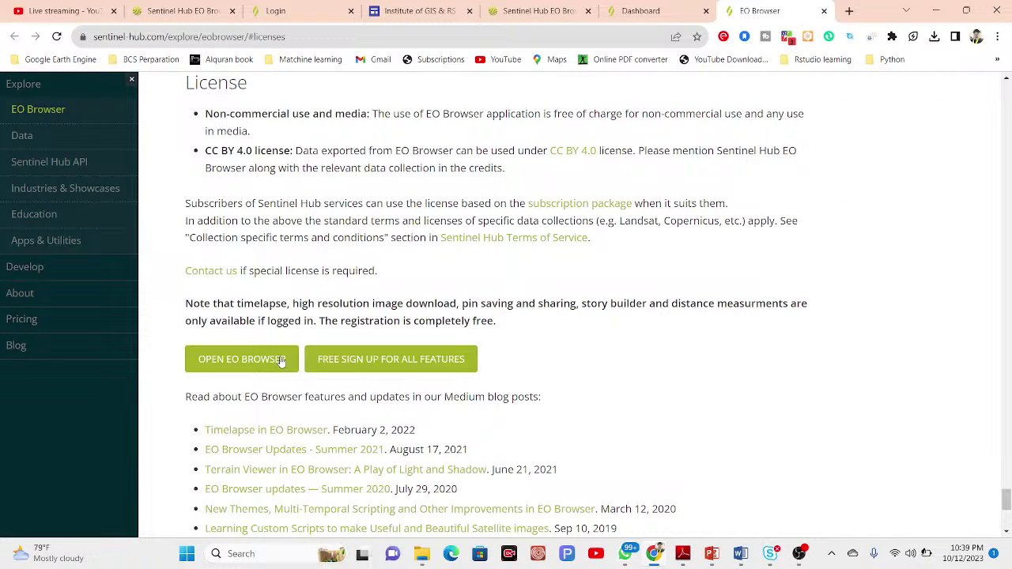
left_click(231, 360)
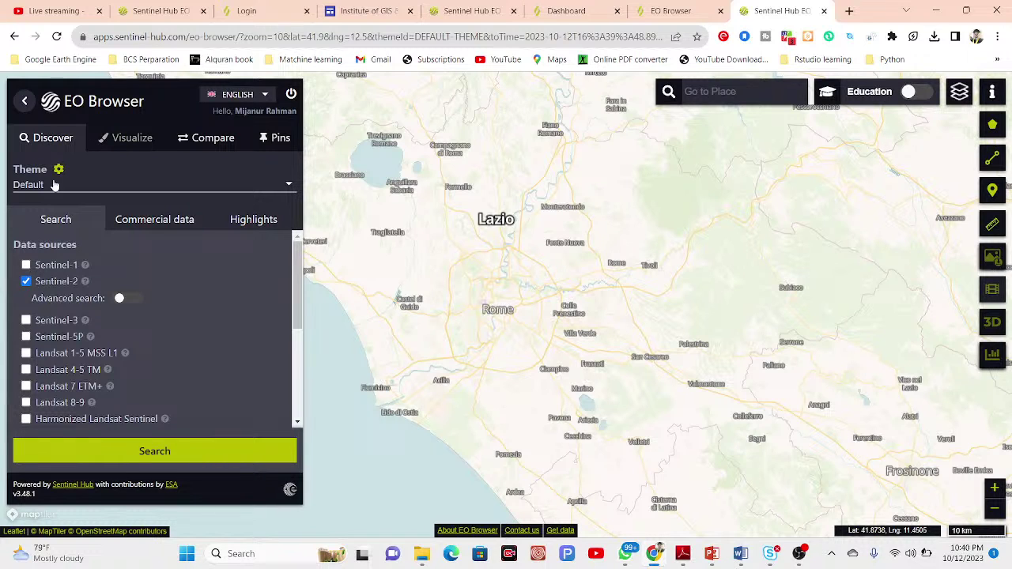
Deselect the Sentinel-2 data source and look through the list of available data sources
left_click(26, 283)
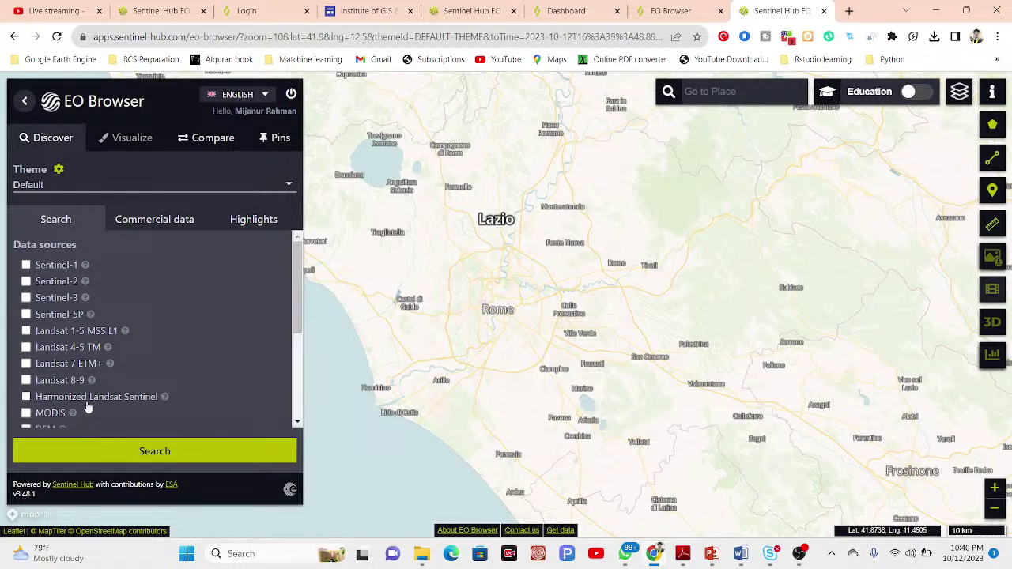
left_click_drag(298, 326, 299, 355)
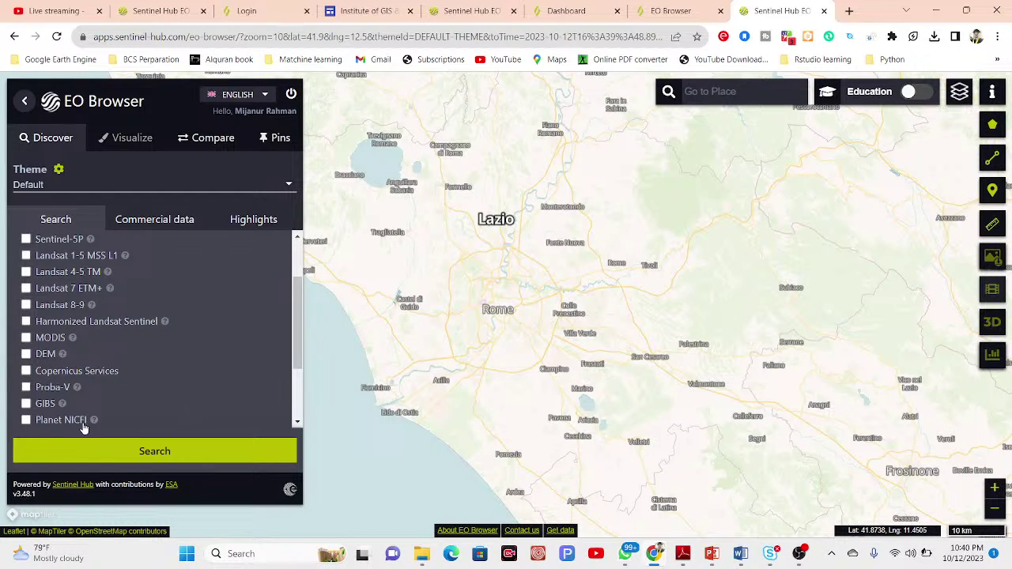
left_click_drag(300, 368, 293, 312)
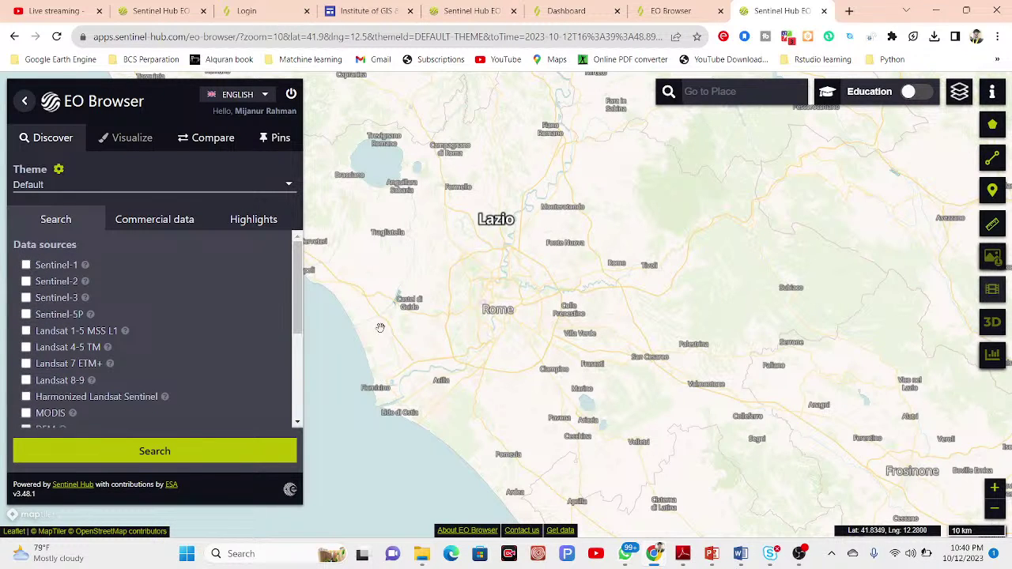
Find Dhaka, Bangladesh by place name and position the map over the Dhaka area
left_click_drag(643, 251, 558, 217)
left_click_drag(732, 275, 708, 319)
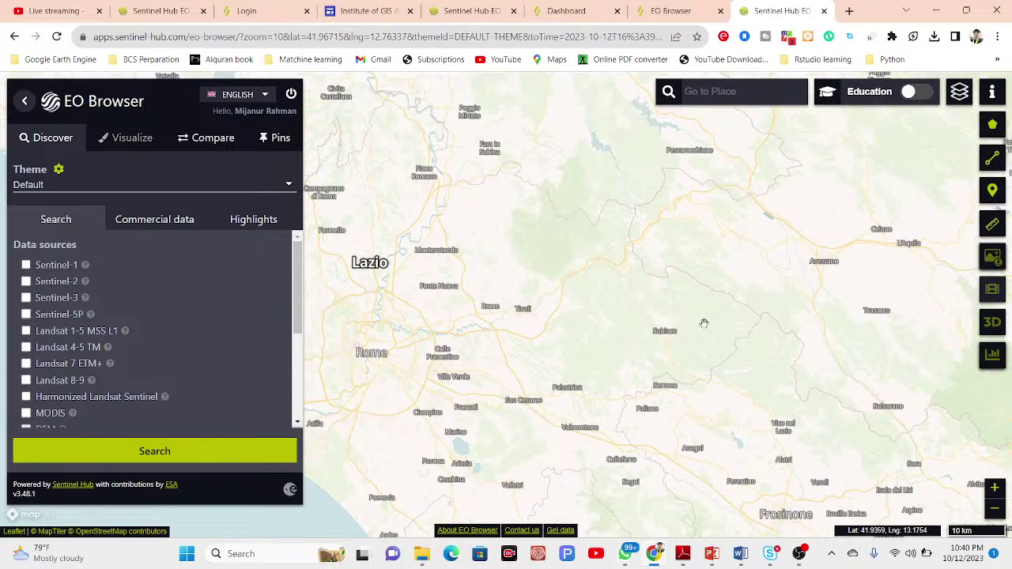
scroll(793, 279, "down", 1)
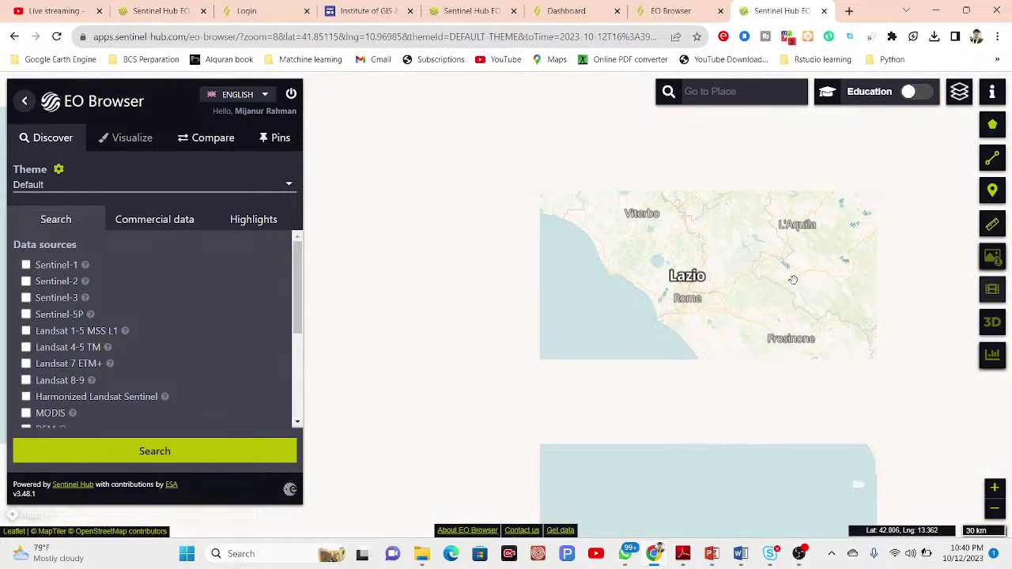
left_click_drag(691, 244, 585, 271)
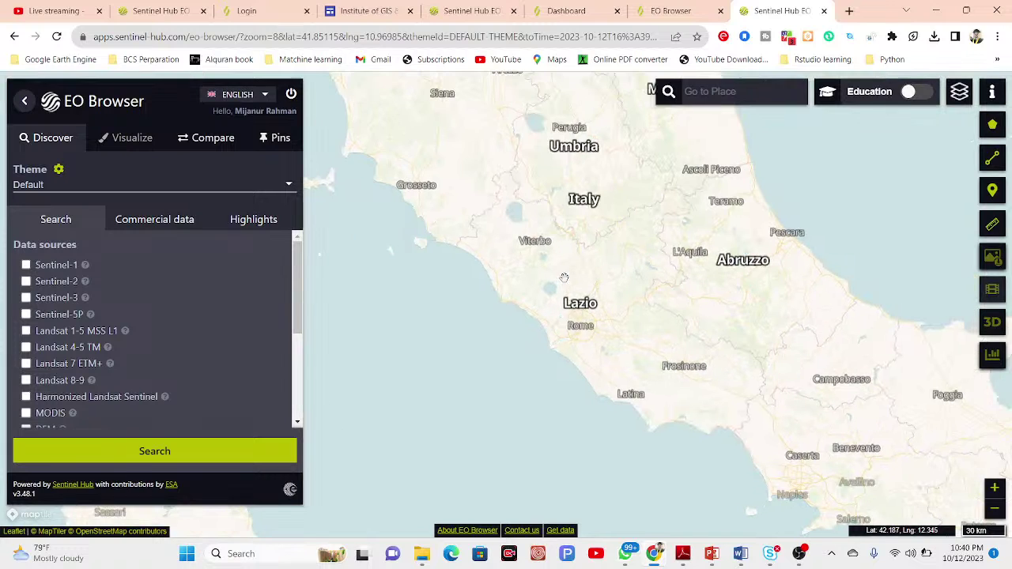
left_click(739, 91)
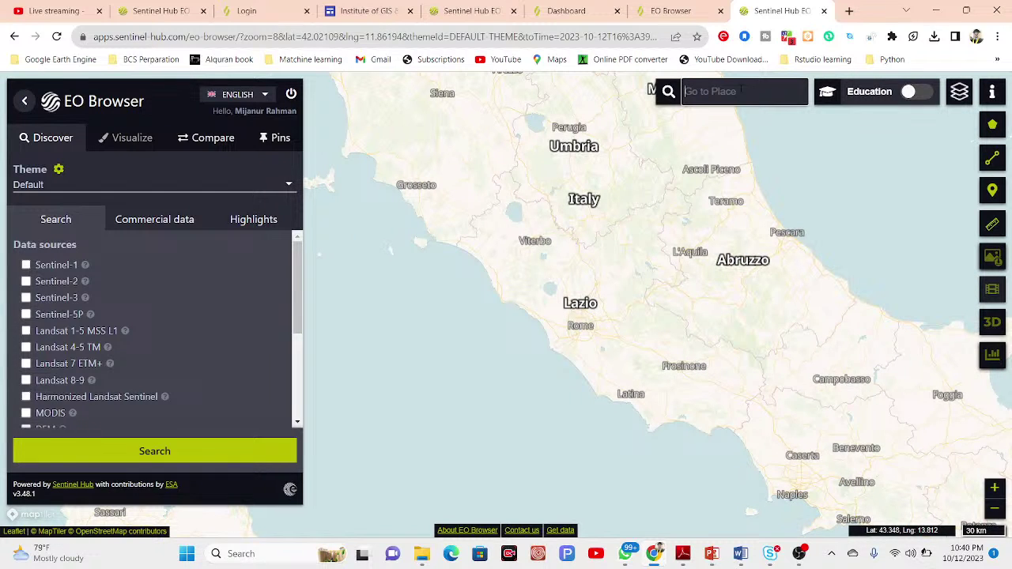
type("Dha")
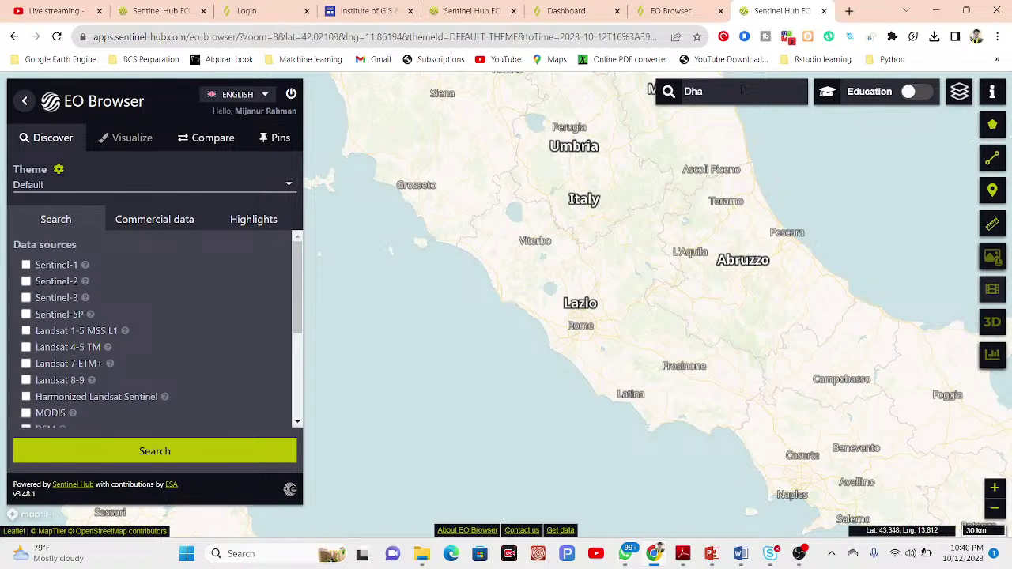
type("ka")
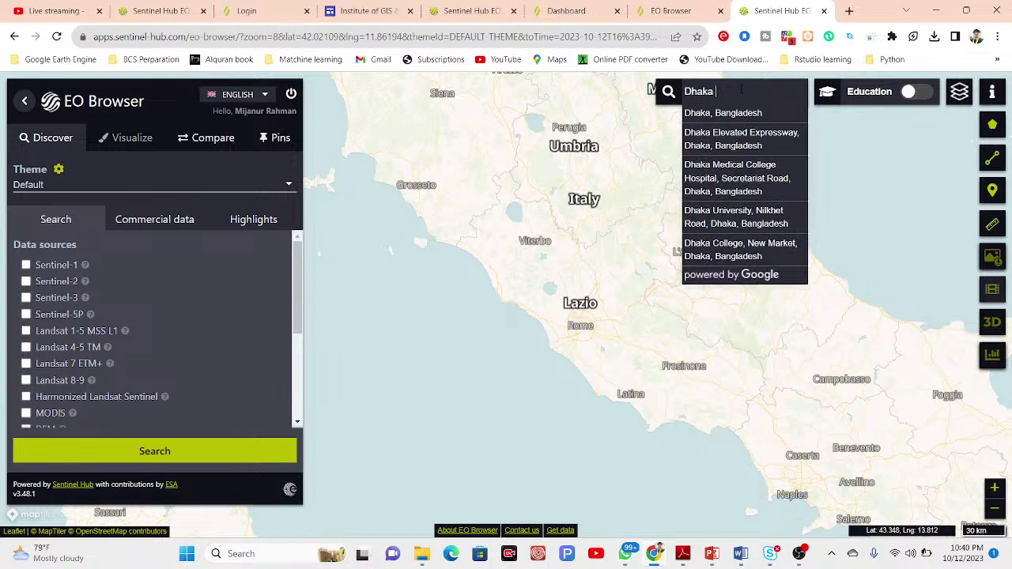
left_click(720, 117)
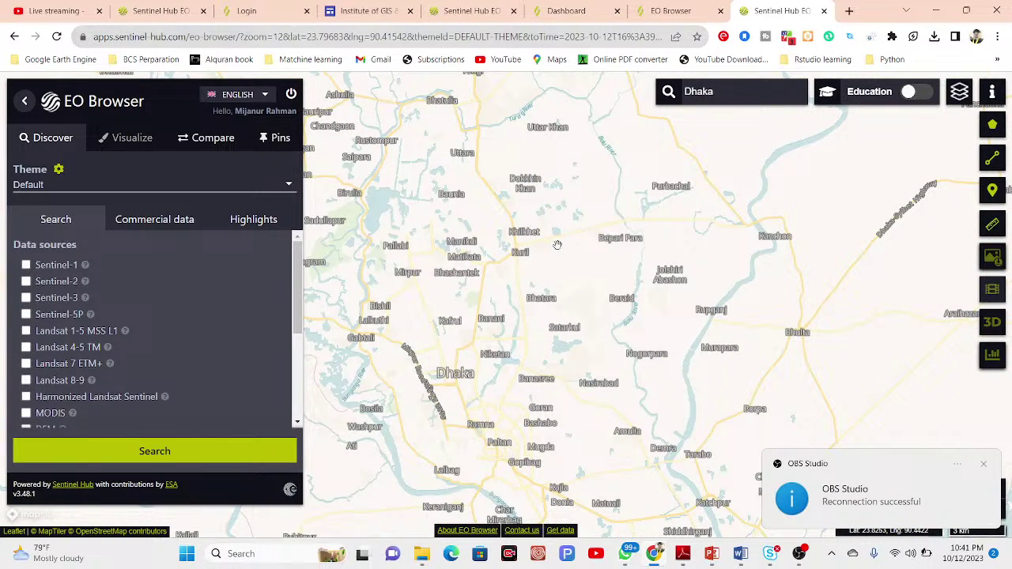
scroll(551, 243, "up", 2)
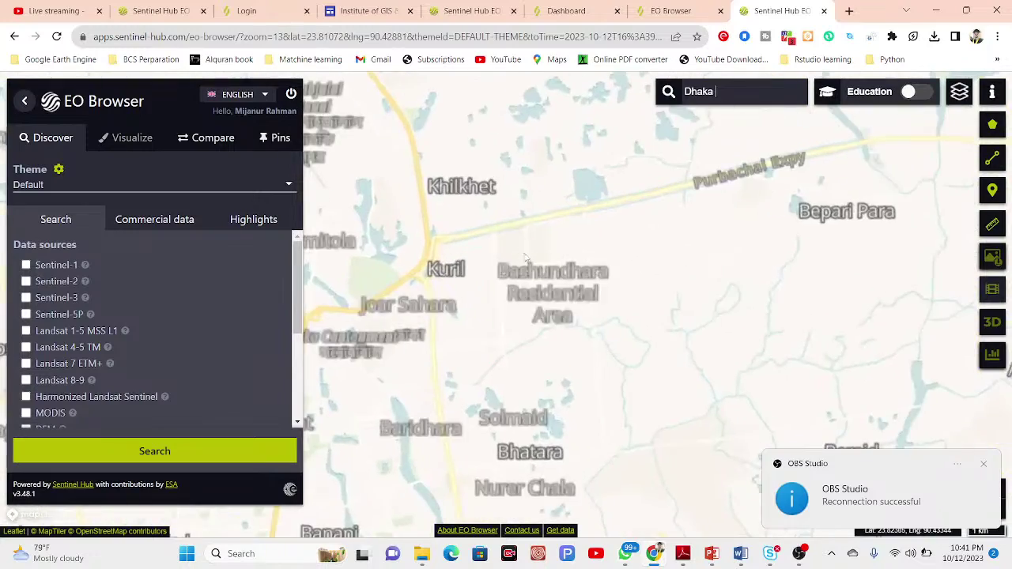
scroll(524, 251, "down", 1)
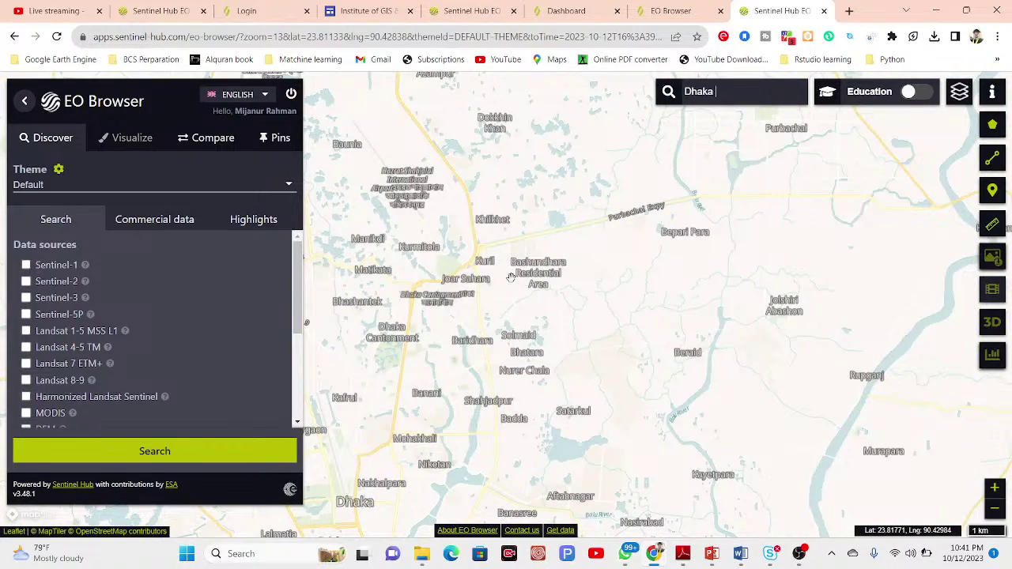
scroll(511, 277, "down", 1)
left_click_drag(511, 276, 650, 250)
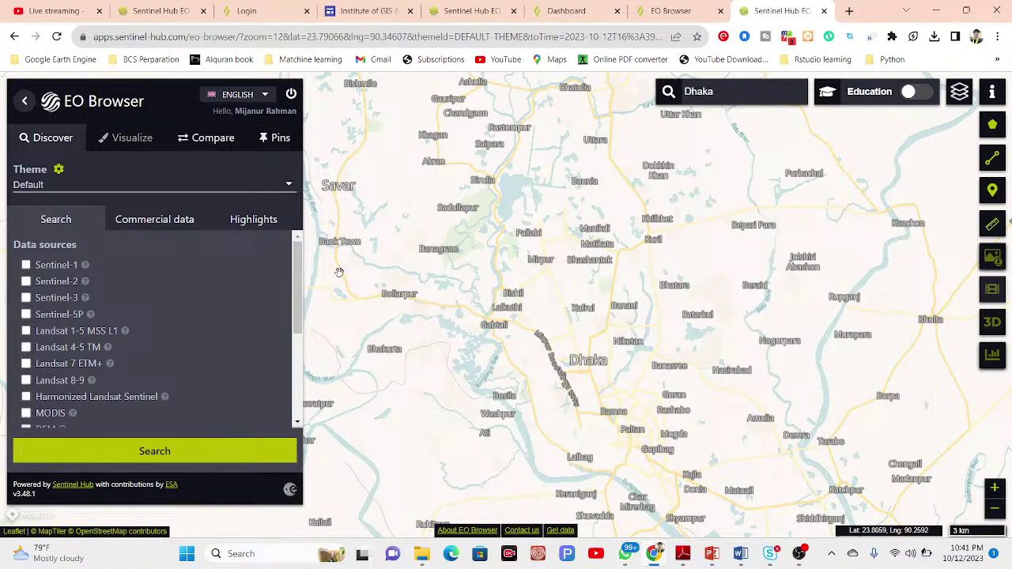
Select Sentinel-2 as the data source, enable its advanced search, and limit the maximum cloud coverage to 10%
left_click(26, 281)
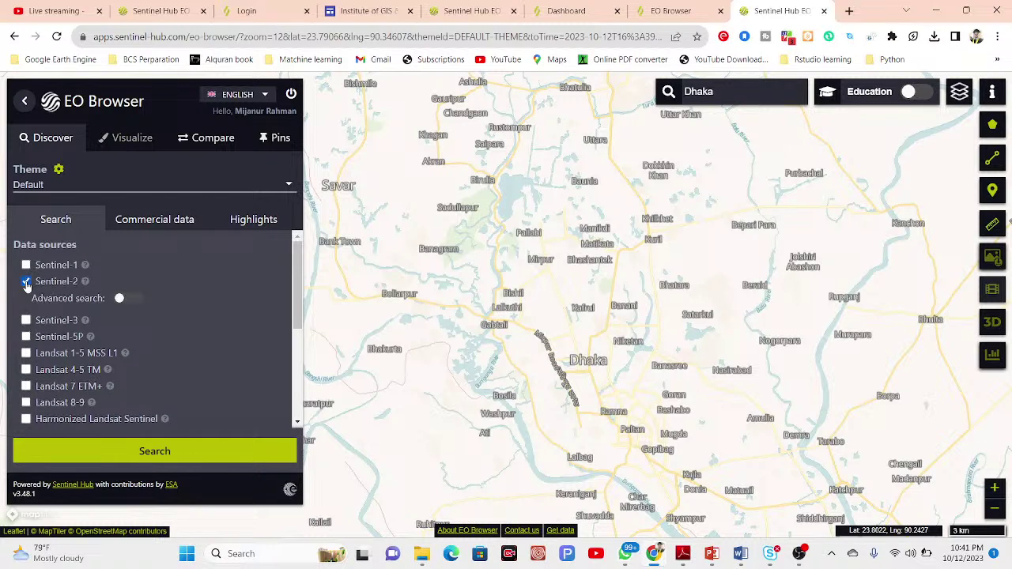
left_click(120, 303)
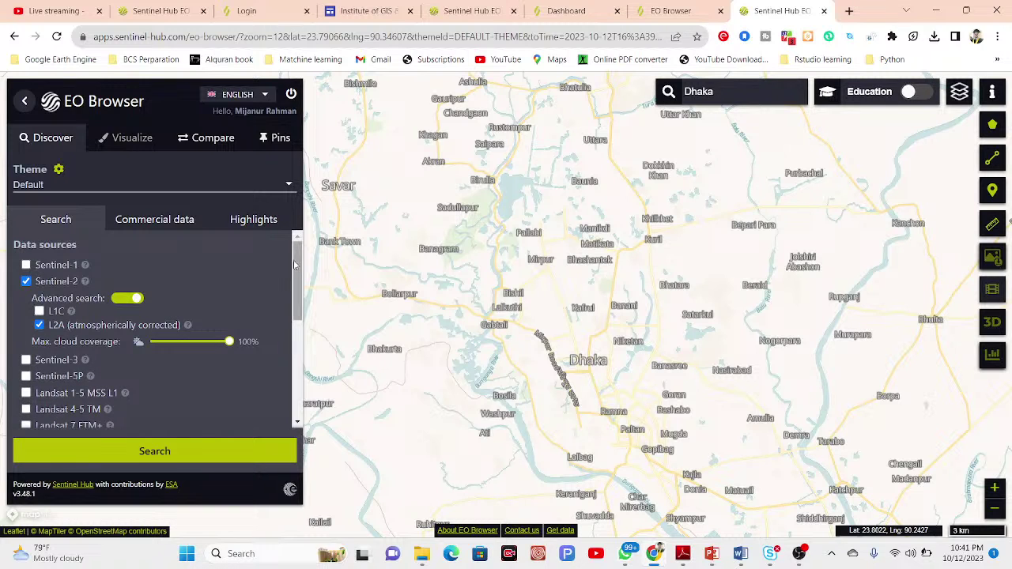
left_click_drag(299, 269, 299, 281)
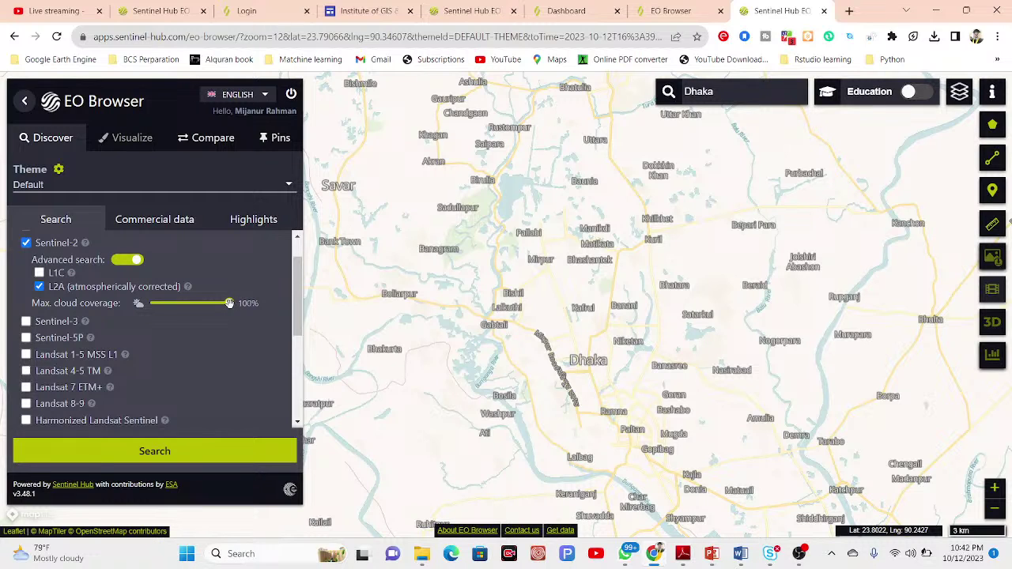
left_click_drag(229, 302, 208, 304)
left_click_drag(207, 303, 158, 304)
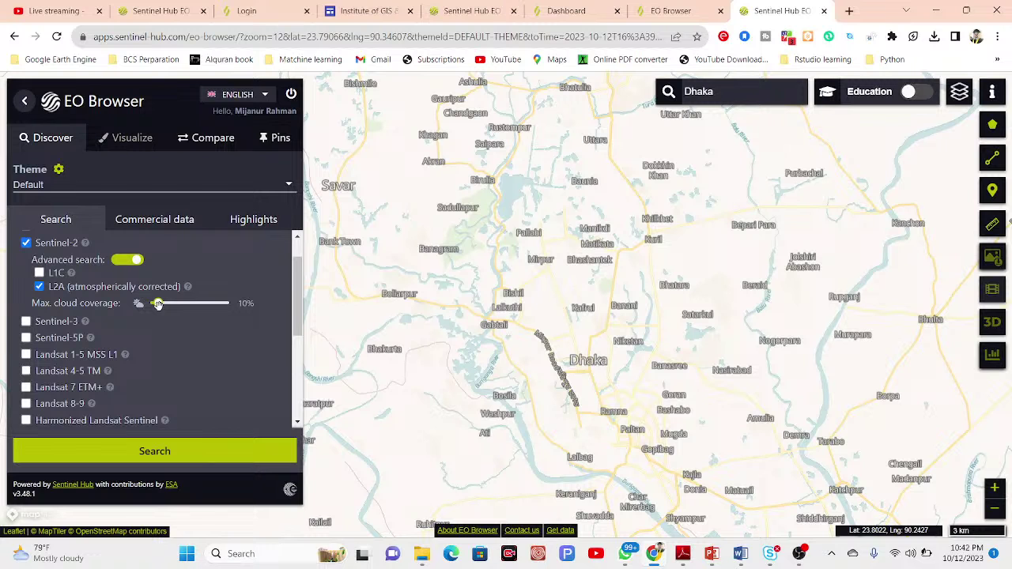
Set the start of the search time range to 2023-01-01
left_click_drag(564, 223, 630, 246)
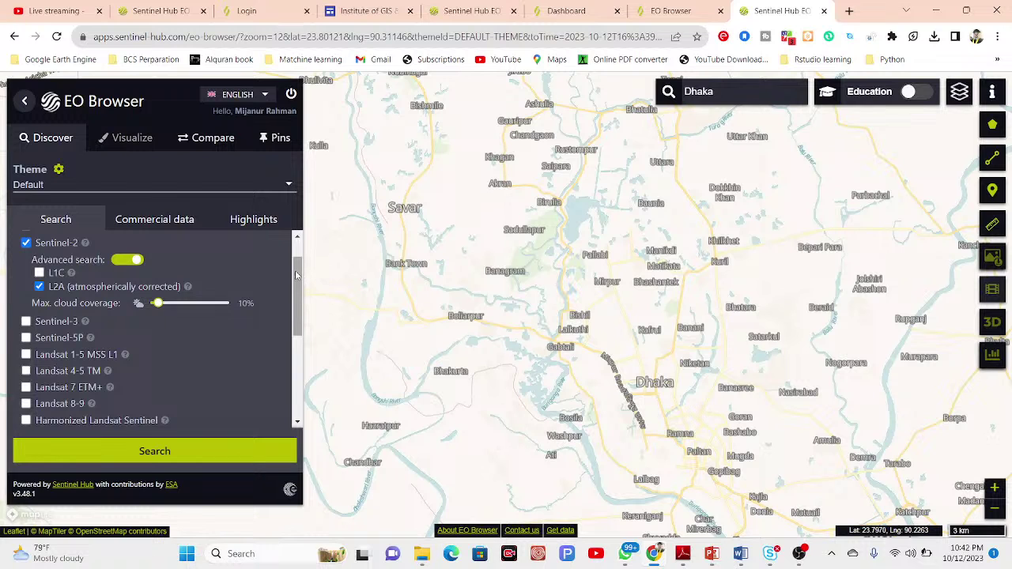
left_click_drag(296, 274, 310, 393)
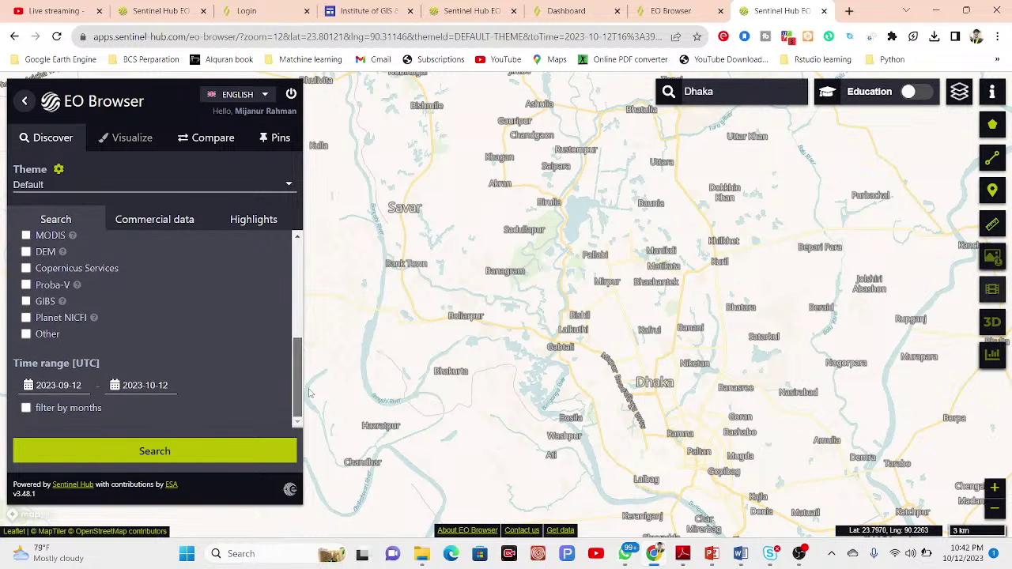
left_click(69, 384)
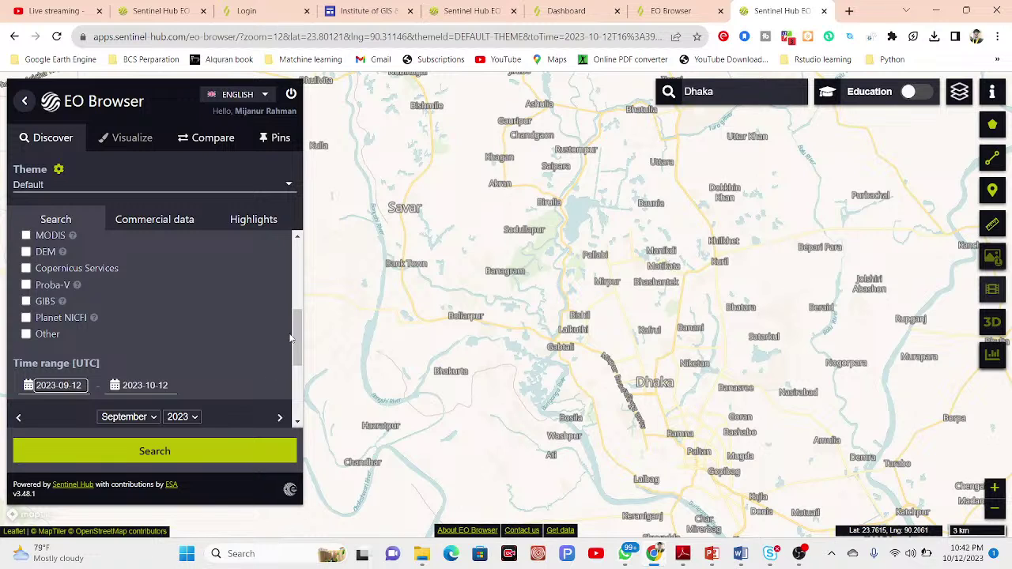
scroll(292, 340, "down", 1)
left_click(132, 280)
key("Escape")
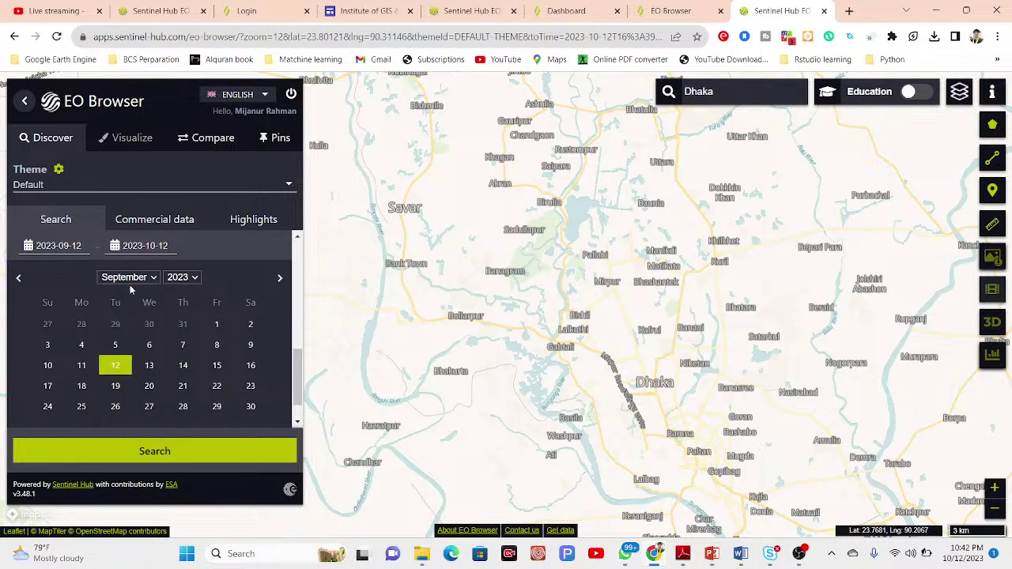
key("j")
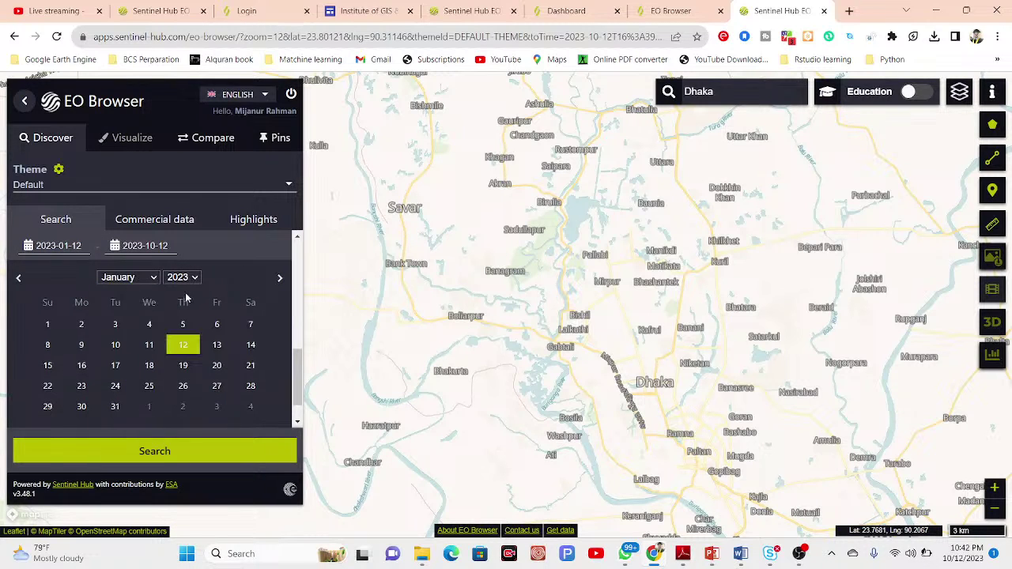
left_click(44, 326)
Set the end of the time range to 2023-01-31 and run the imagery search
left_click(141, 386)
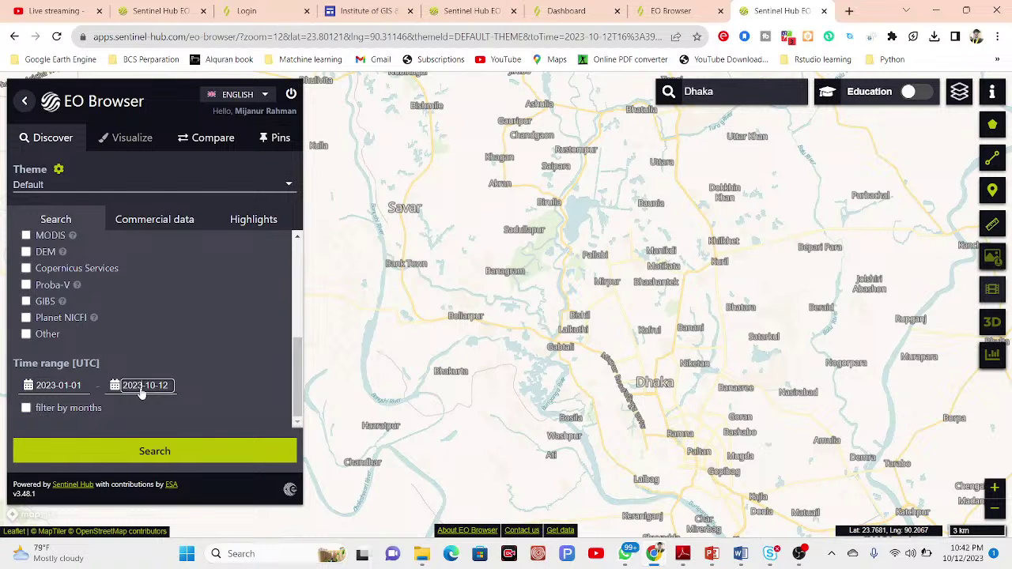
left_click(144, 414)
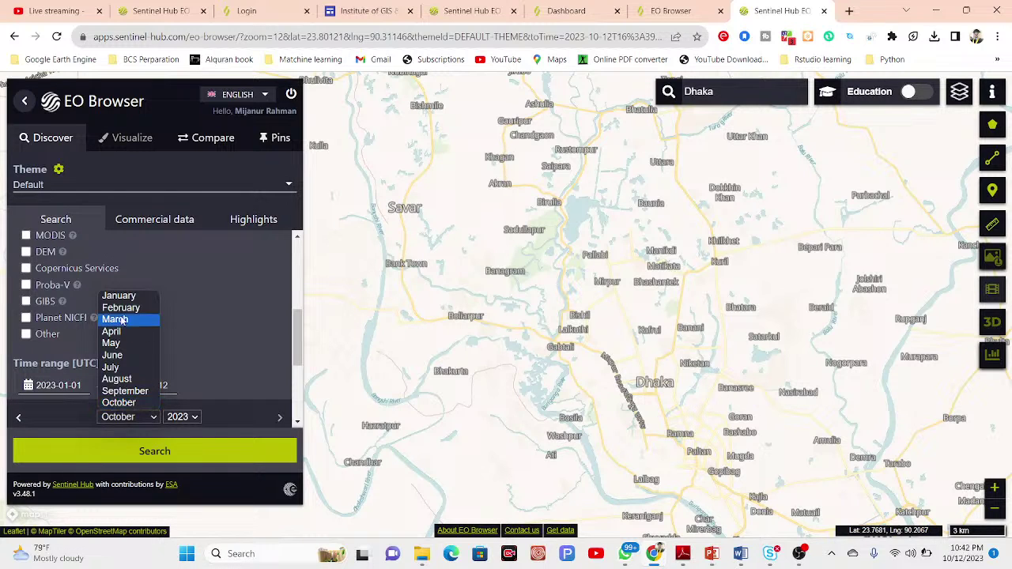
left_click(116, 298)
left_click(180, 423)
left_click(180, 423)
scroll(302, 330, "down", 3)
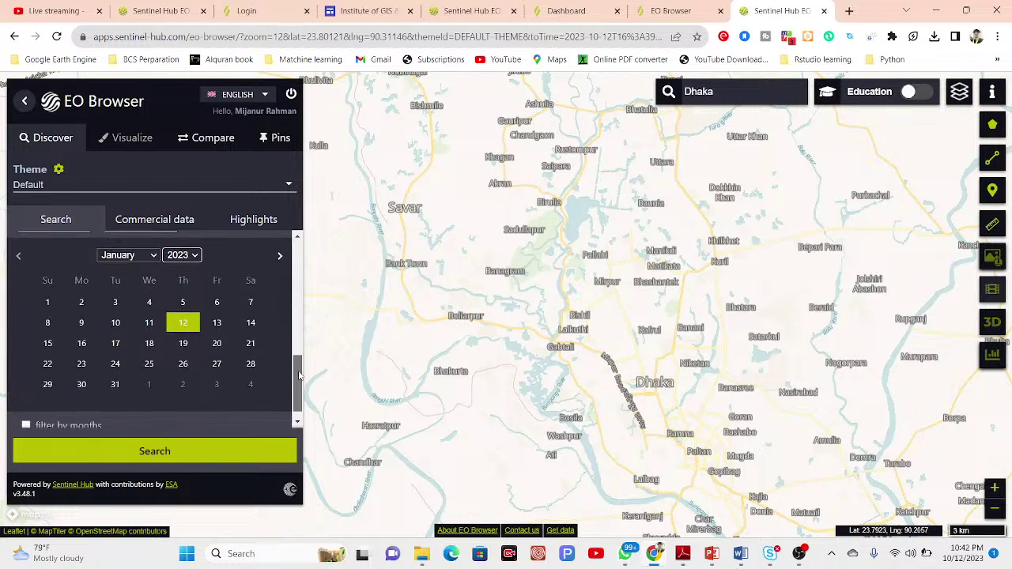
left_click(117, 388)
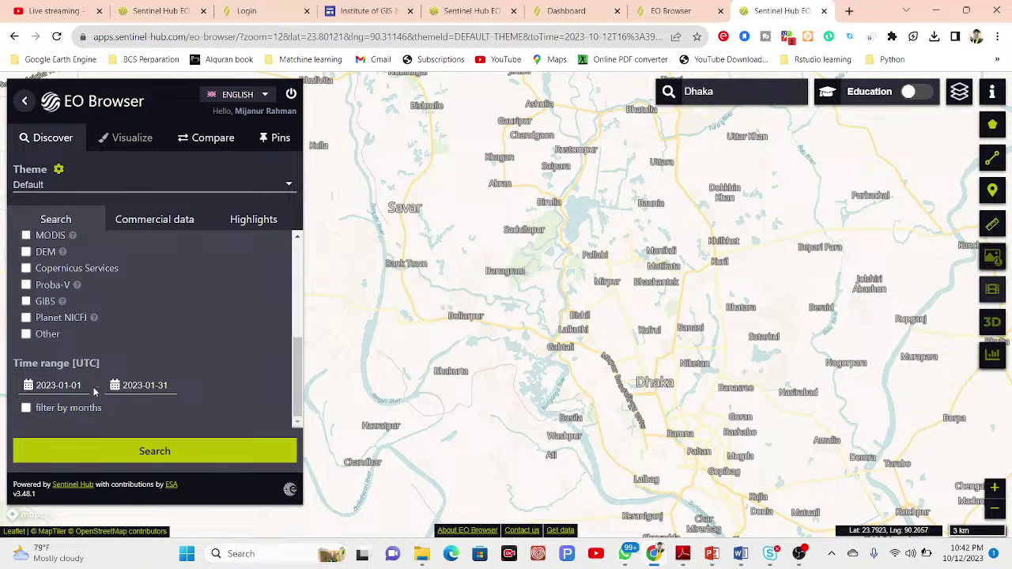
left_click(161, 451)
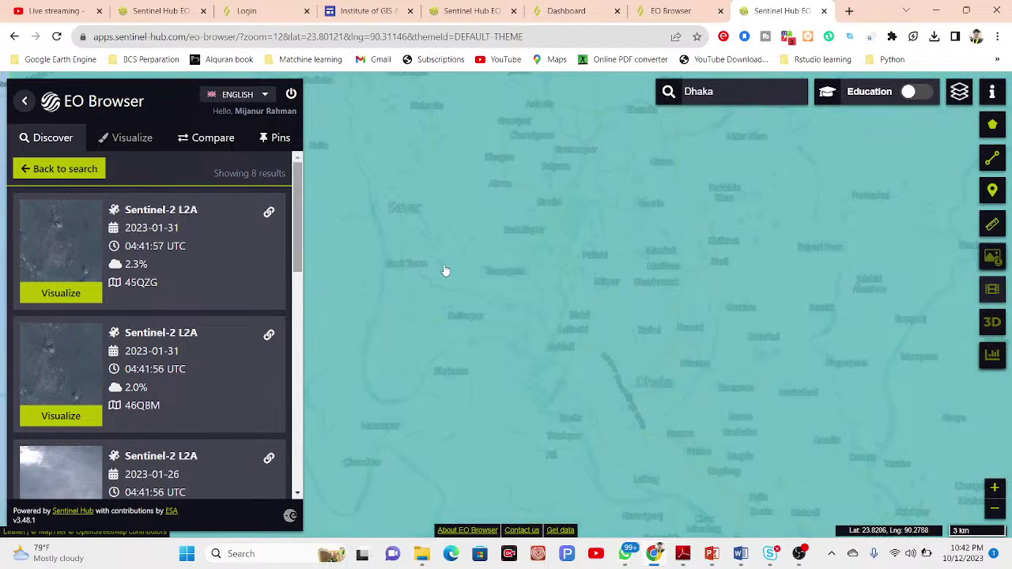
Look through the search results and visualize the 2023-01-21 Sentinel-2 L2A scene with 0.0% cloud cover, tile 46QBM
scroll(443, 269, "down", 1)
scroll(445, 269, "down", 2)
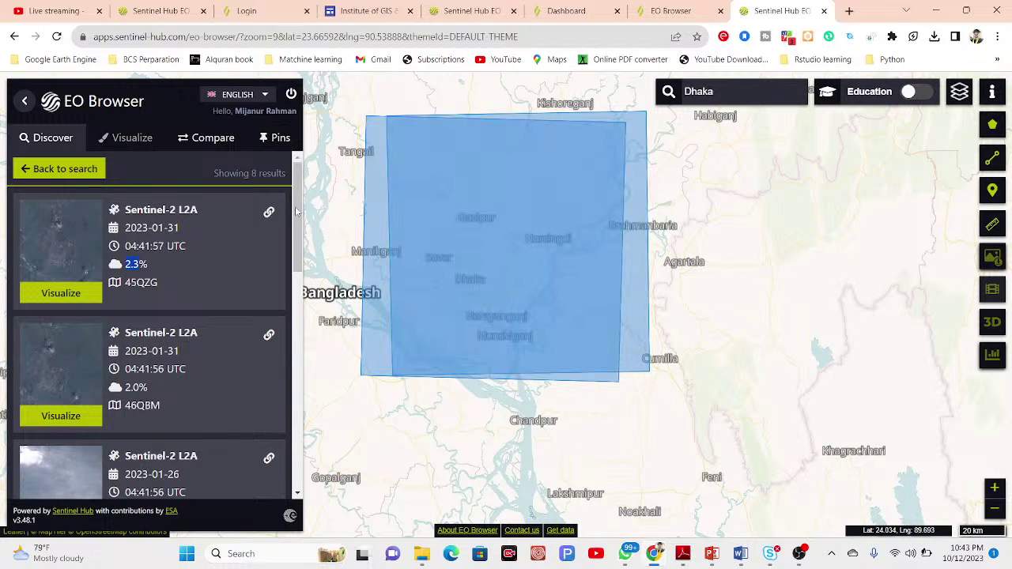
left_click_drag(296, 211, 319, 352)
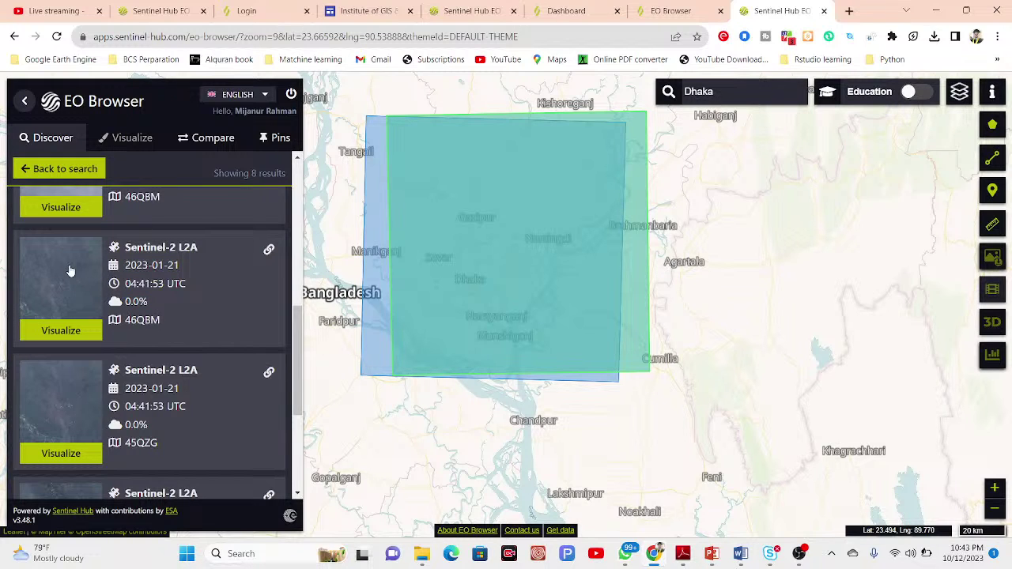
left_click(65, 332)
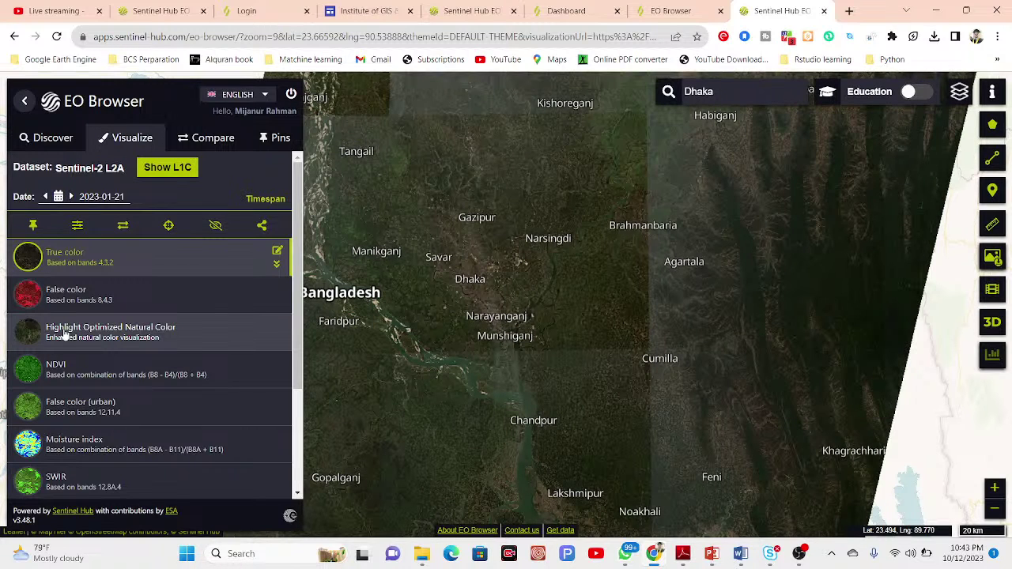
Examine the true color imagery over Dhaka and its surroundings, from the regional extent to city detail
left_click_drag(463, 284, 583, 256)
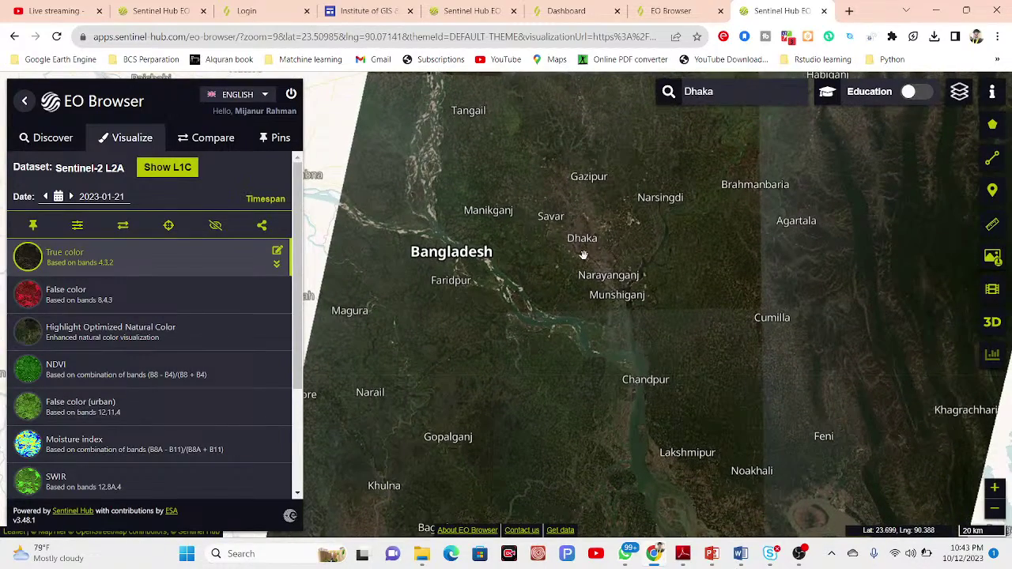
scroll(542, 299, "up", 1)
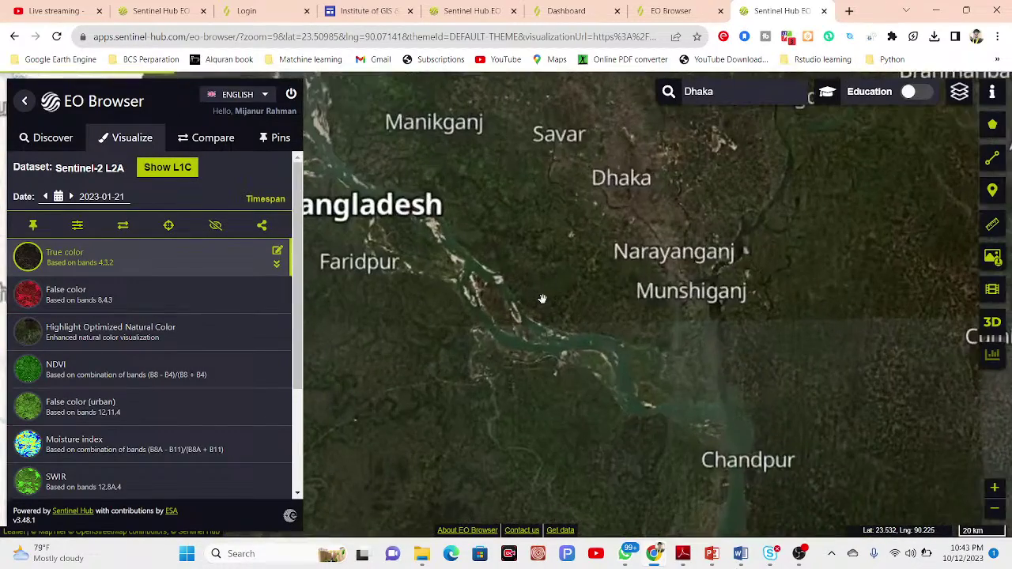
left_click_drag(654, 269, 653, 415)
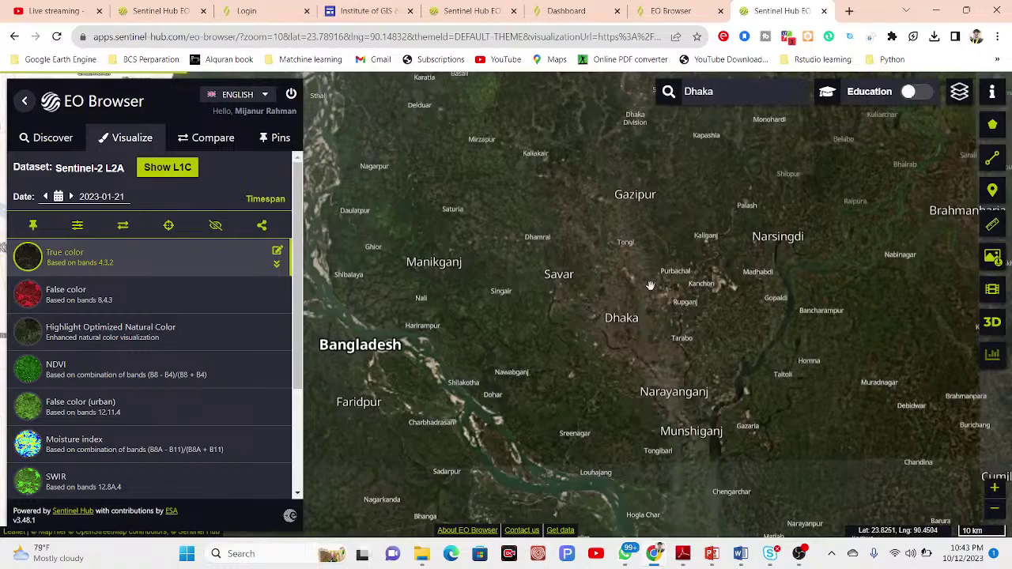
scroll(632, 297, "up", 2)
scroll(553, 359, "up", 2)
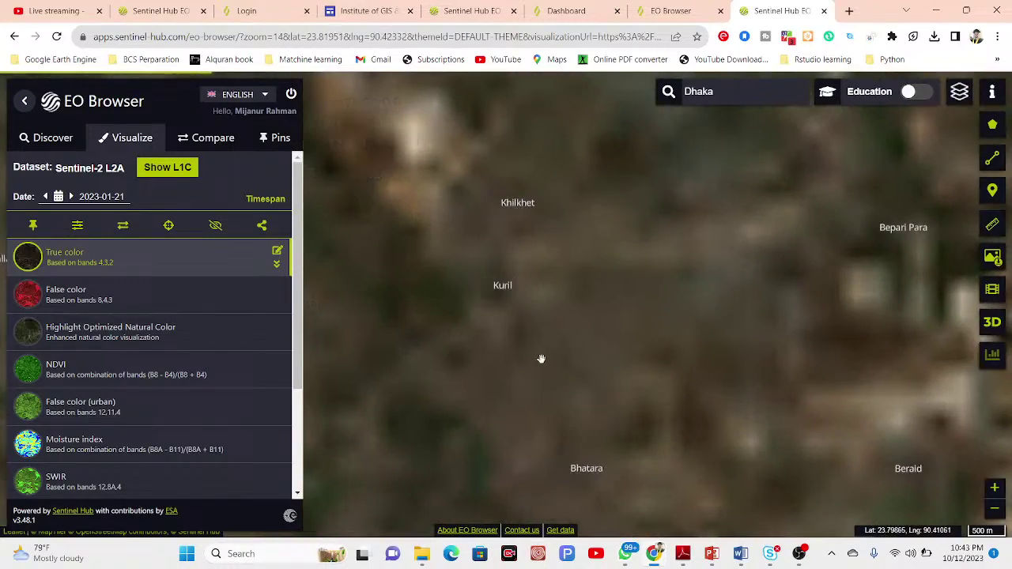
left_click_drag(514, 330, 799, 169)
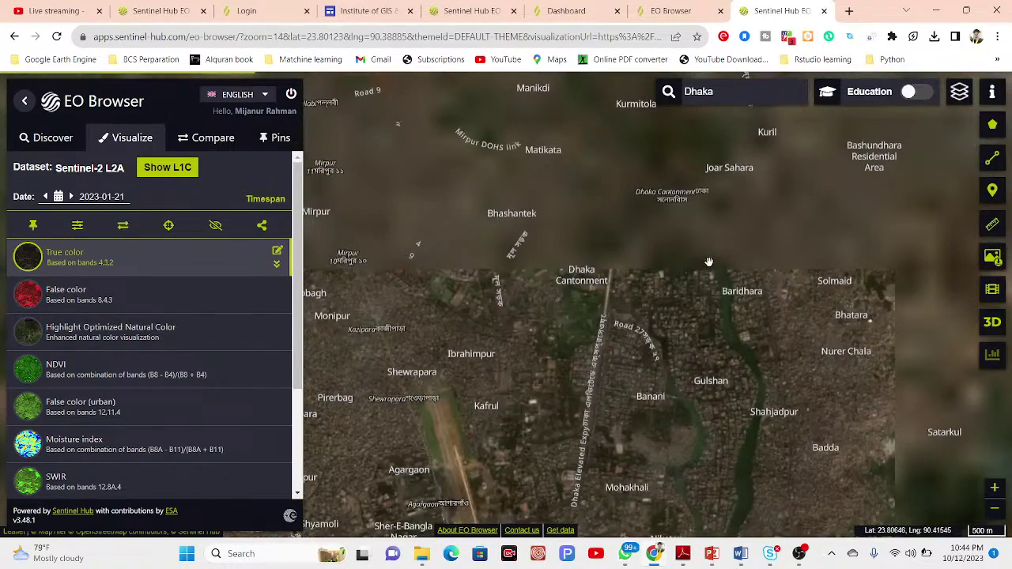
scroll(709, 261, "down", 1)
left_click_drag(670, 301, 612, 224)
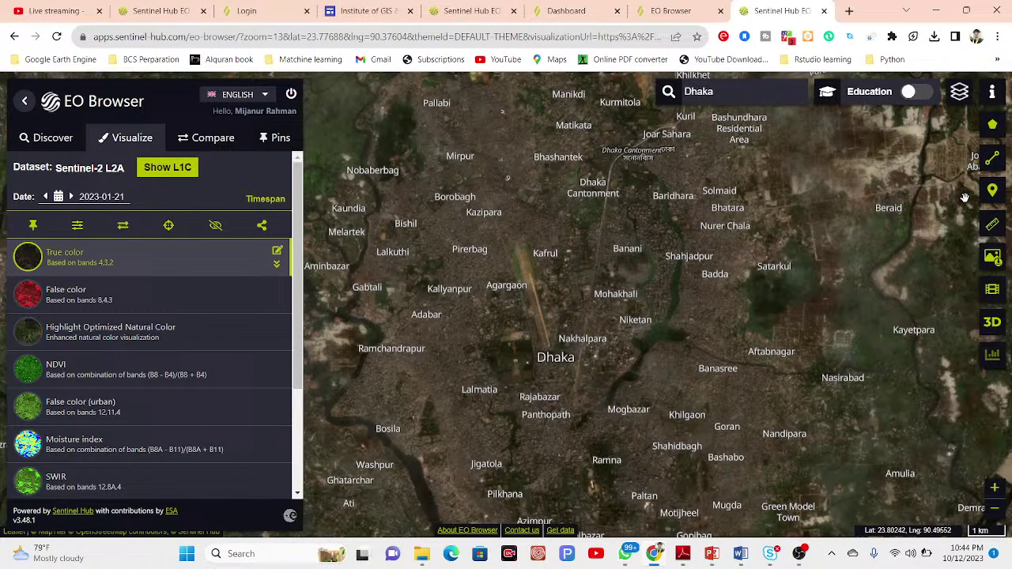
Turn off the Labels map layer and inspect the true color image of Dhaka without place names
mouse_move(960, 106)
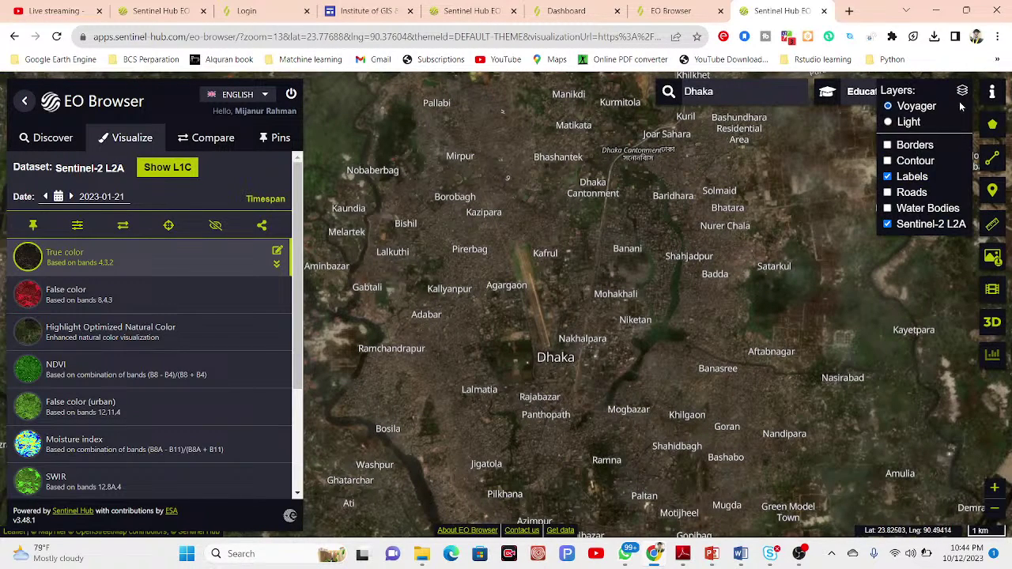
left_click(886, 177)
left_click_drag(628, 323, 623, 279)
scroll(577, 265, "down", 1)
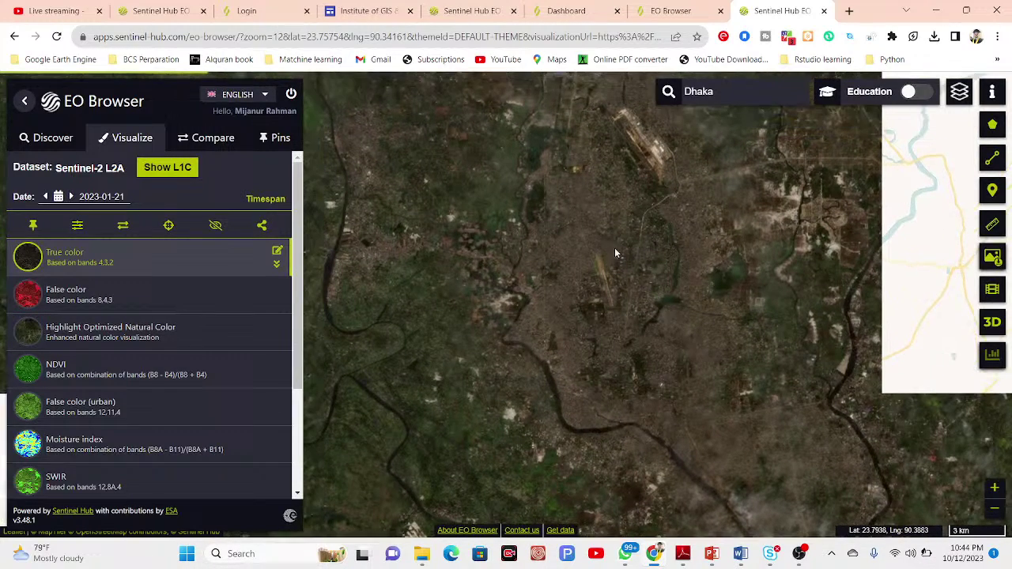
left_click_drag(615, 249, 616, 283)
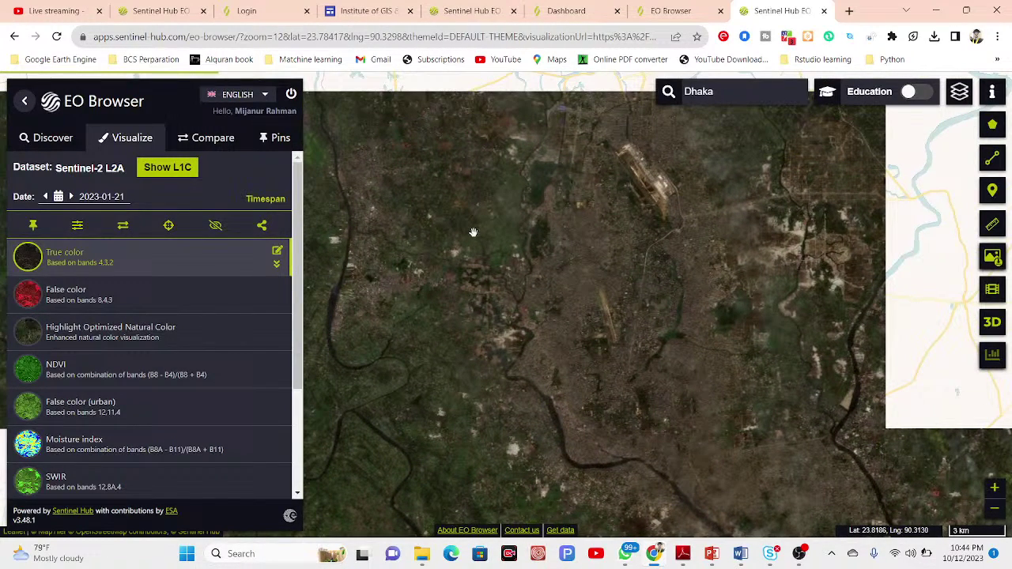
left_click_drag(297, 189, 297, 261)
scroll(118, 261, "up", 5)
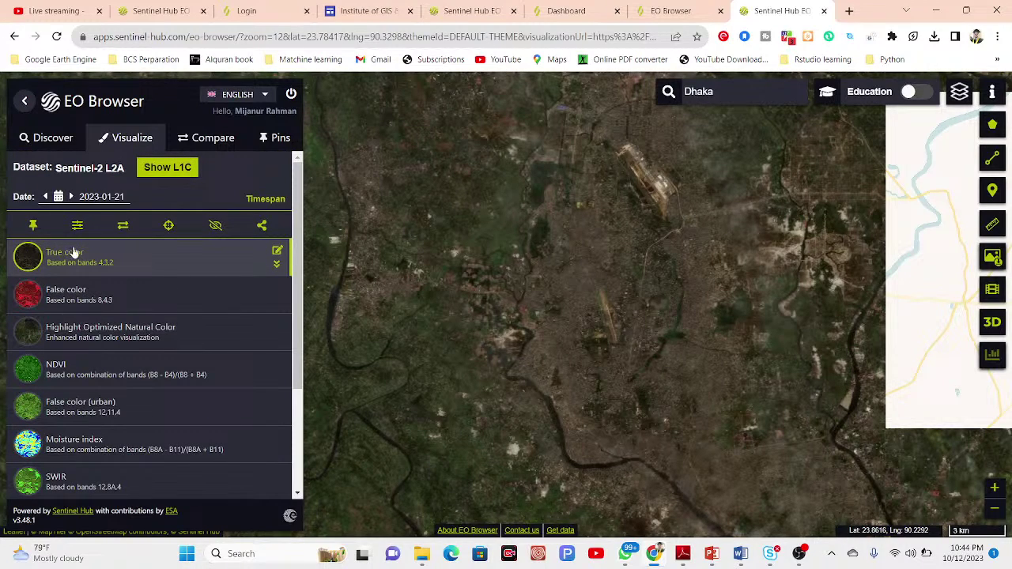
left_click_drag(535, 293, 648, 273)
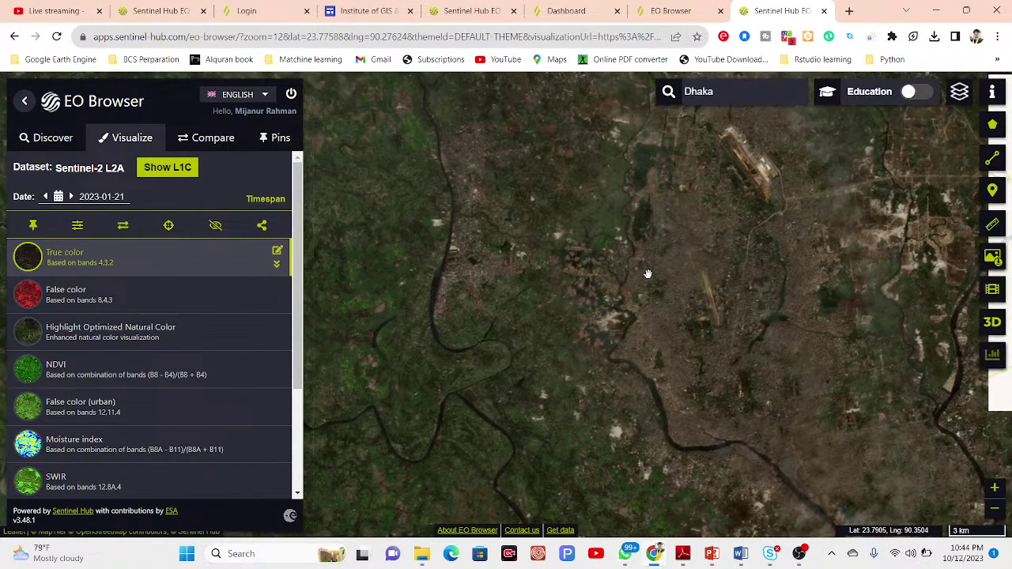
Display the Dhaka scene in False color, then in Highlight Optimized Natural Color
left_click(111, 298)
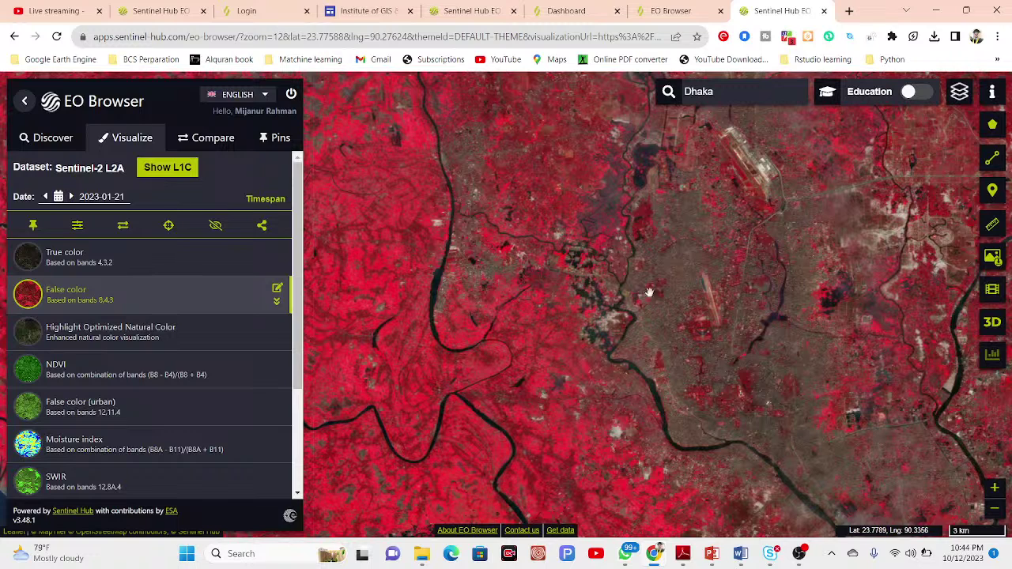
left_click_drag(632, 272, 615, 263)
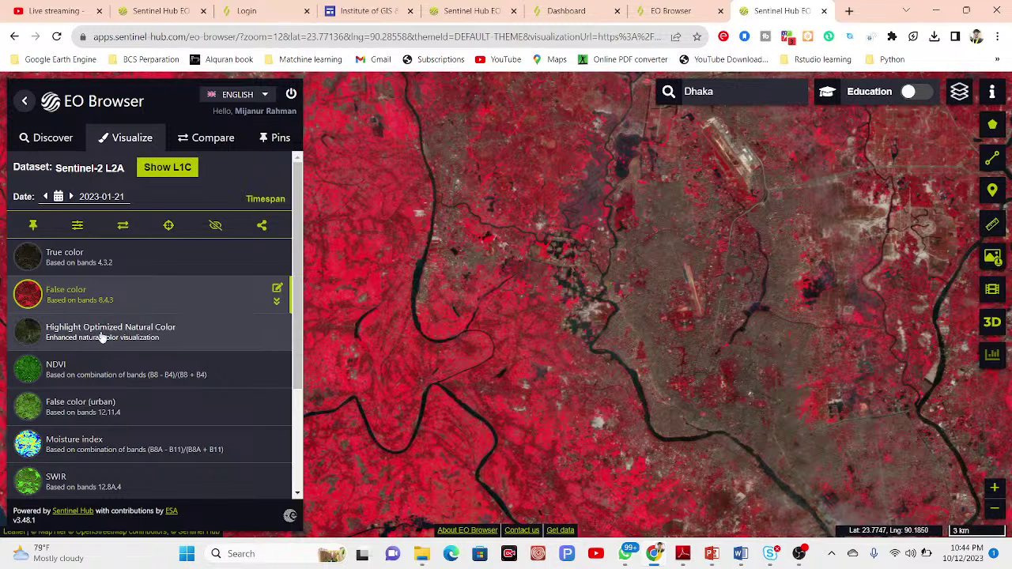
left_click(133, 337)
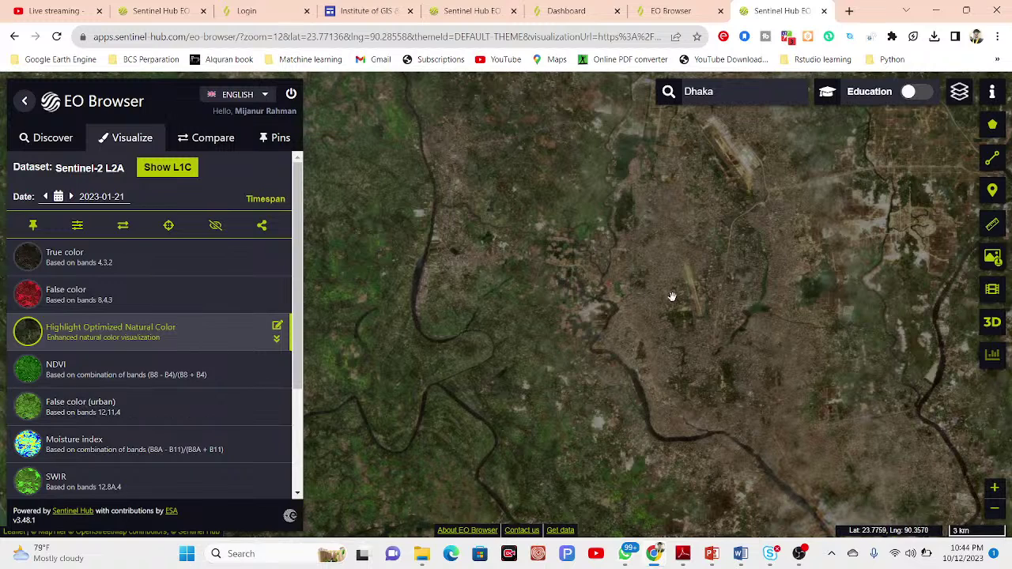
Display the NDVI visualization, inspect vegetation around Dhaka, and switch to False color (urban)
left_click(131, 374)
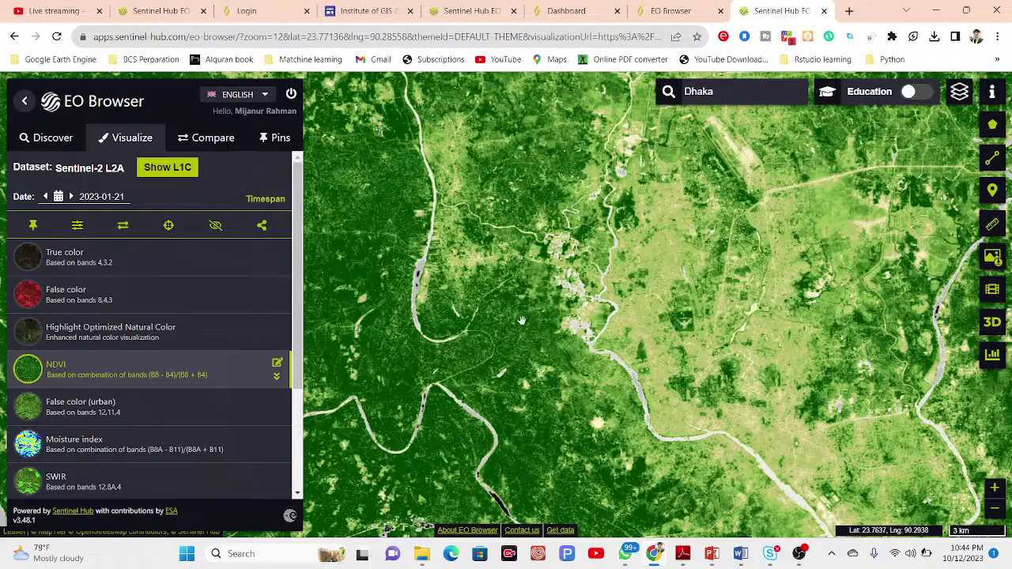
left_click_drag(517, 316, 465, 371)
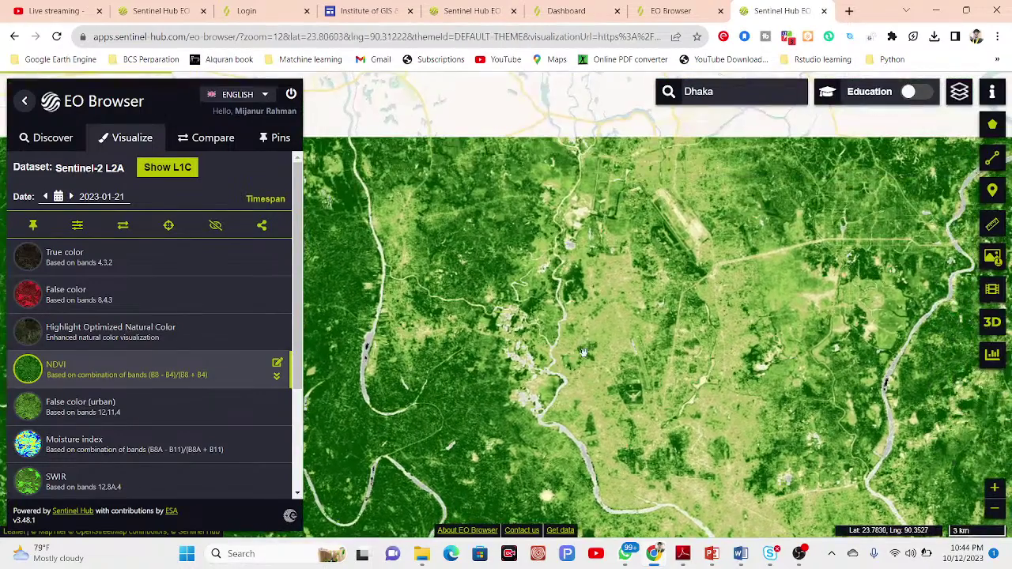
left_click_drag(597, 326, 619, 280)
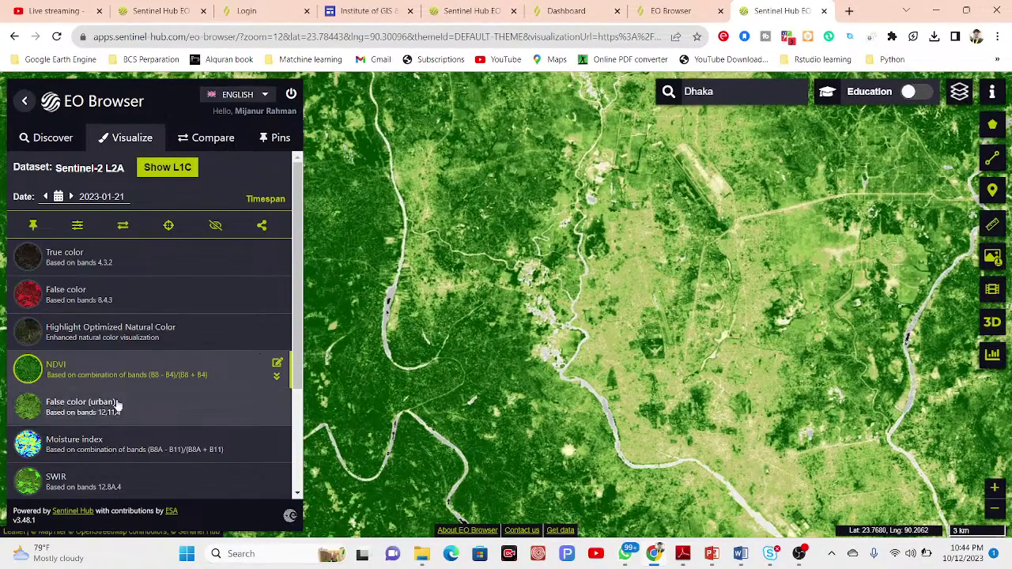
left_click(85, 409)
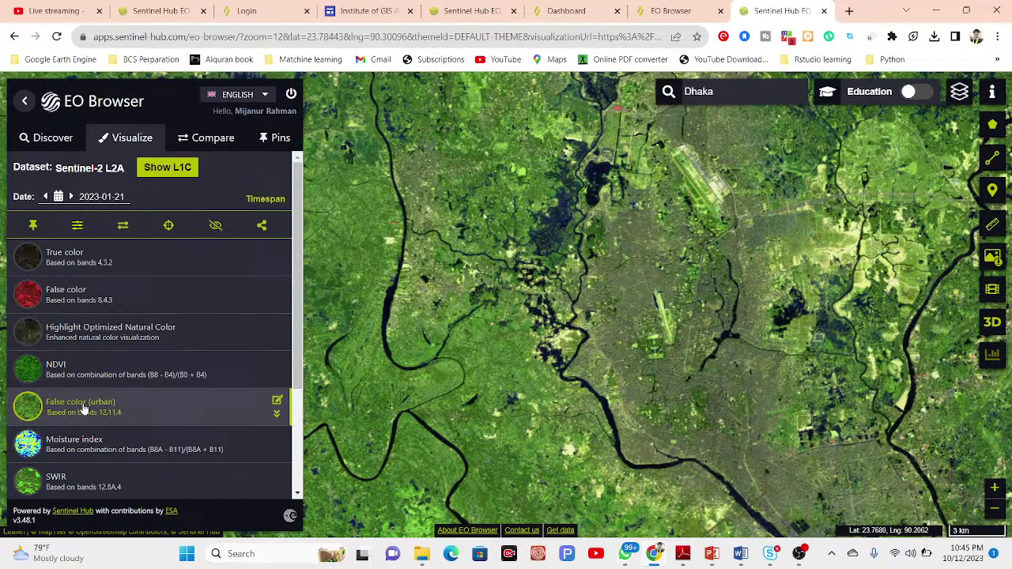
View the scene with the Moisture index, SWIR and NDWI visualizations in turn
left_click(101, 439)
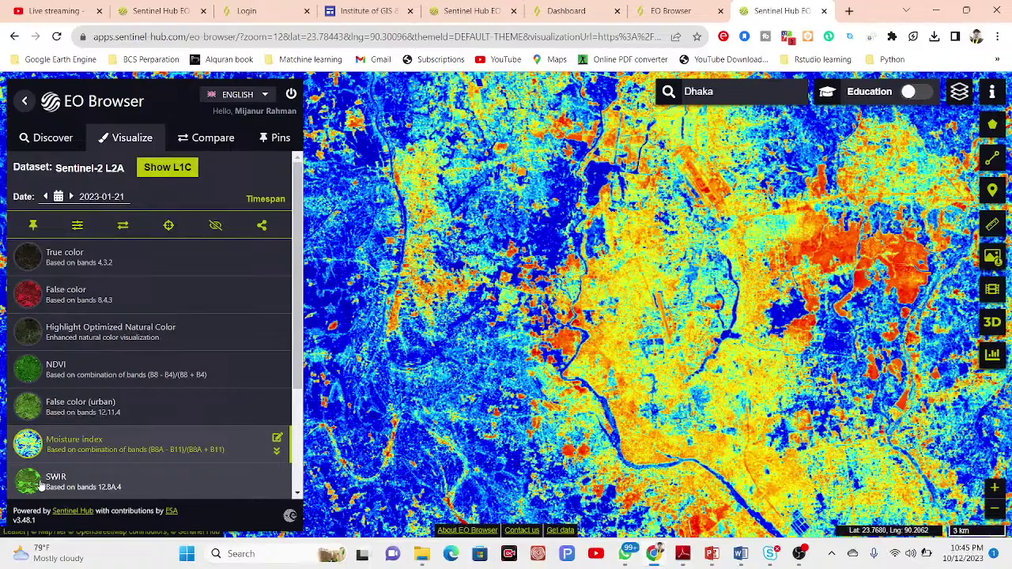
left_click(67, 486)
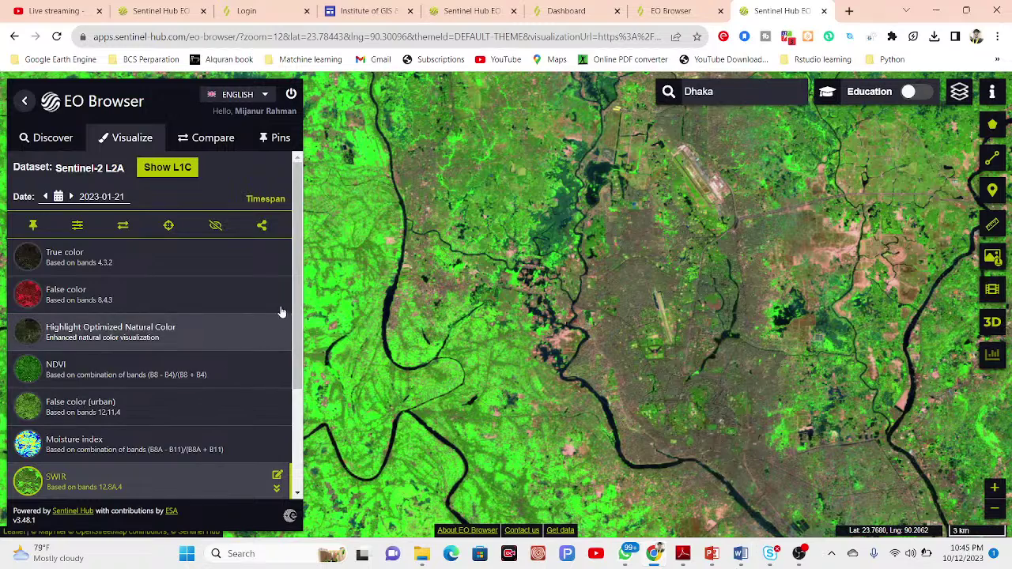
left_click_drag(289, 300, 292, 414)
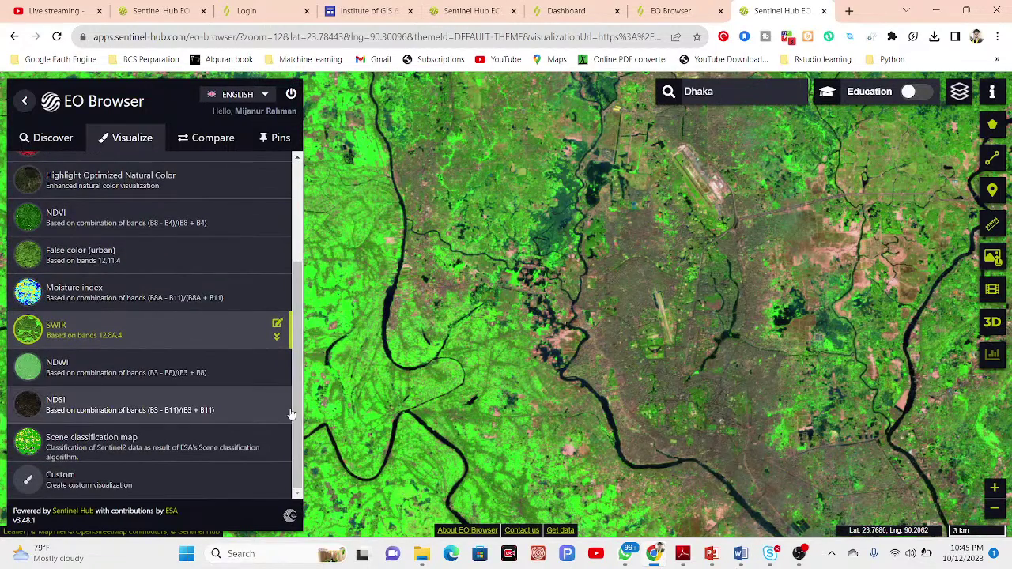
left_click(48, 379)
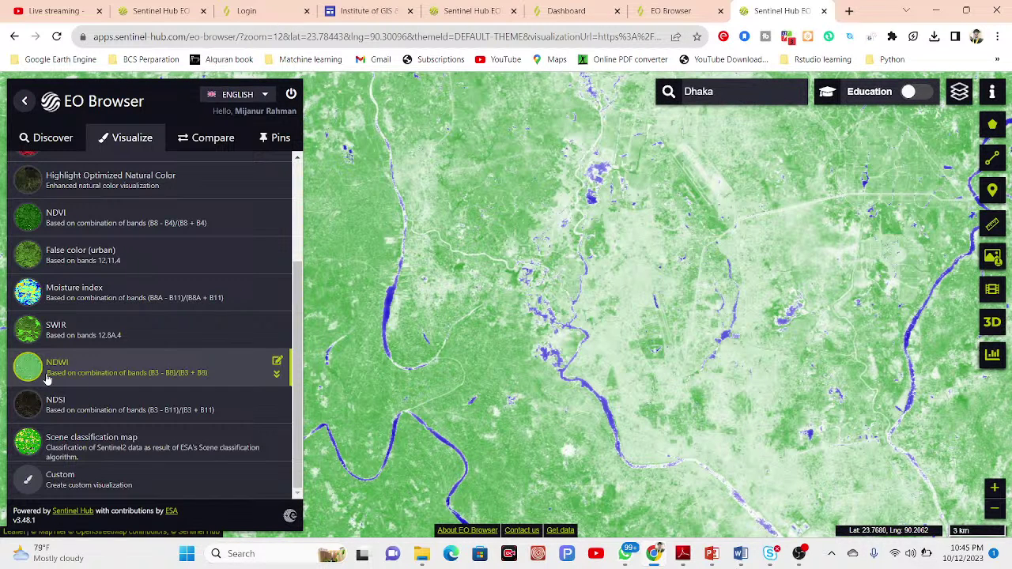
View the NDSI visualization and its description, then display the Scene classification map and NDVI for Dhaka
left_click(93, 408)
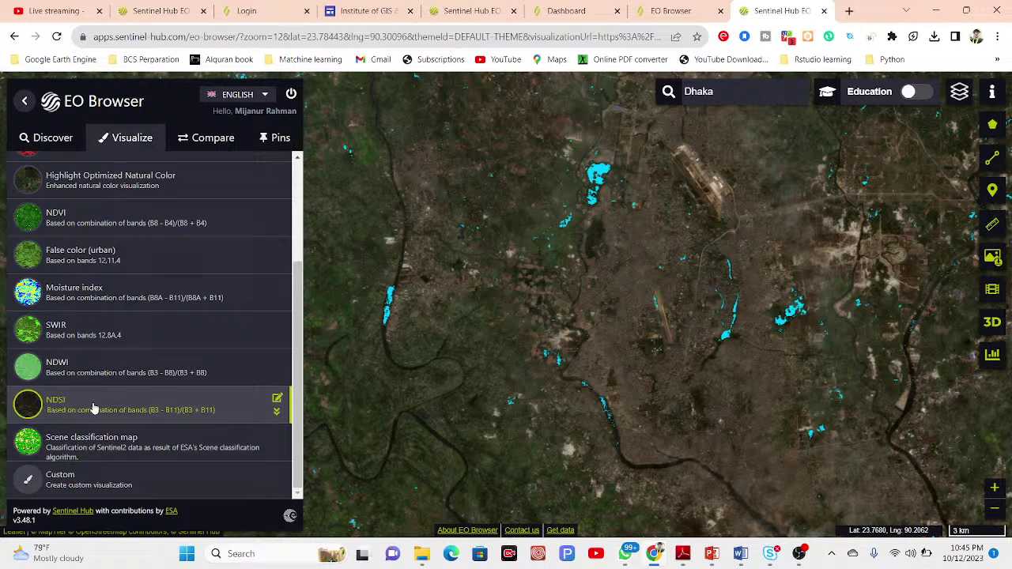
left_click(277, 411)
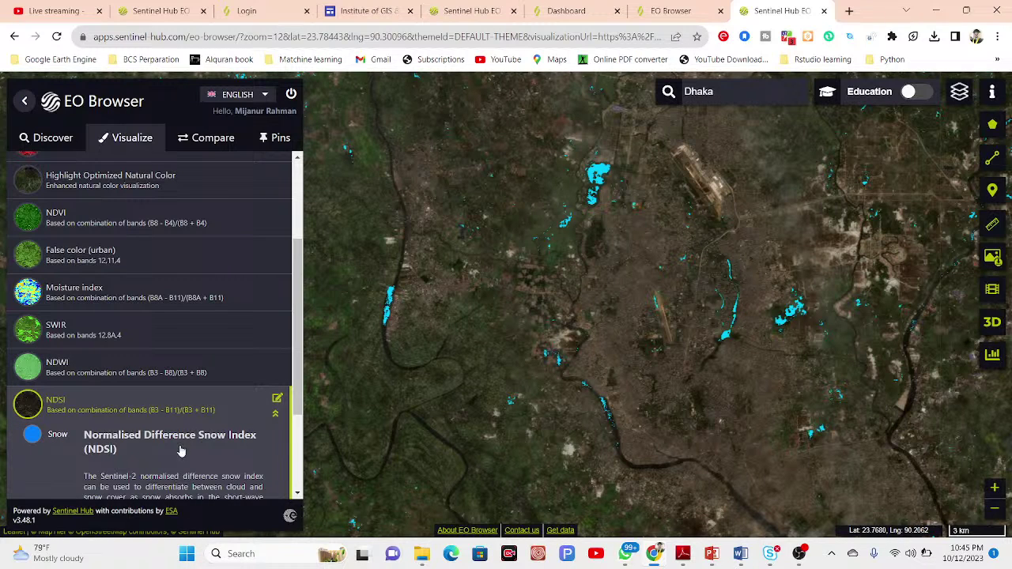
left_click(276, 412)
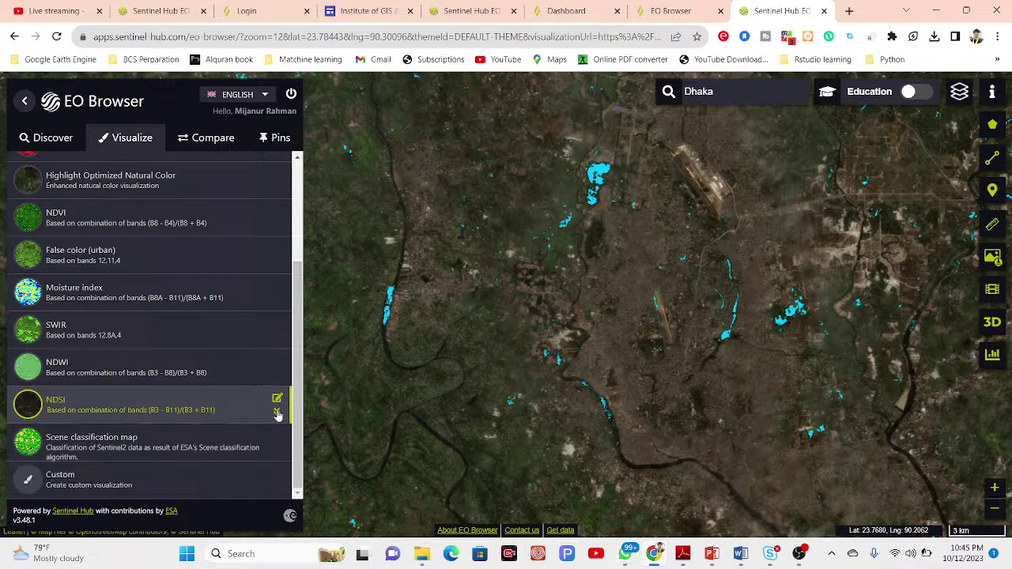
left_click(86, 447)
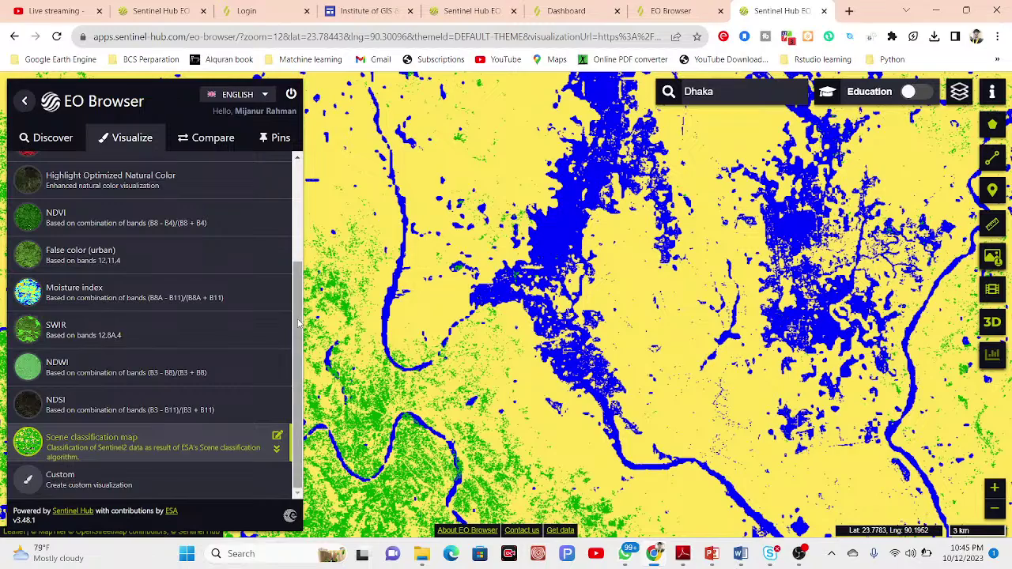
left_click(110, 225)
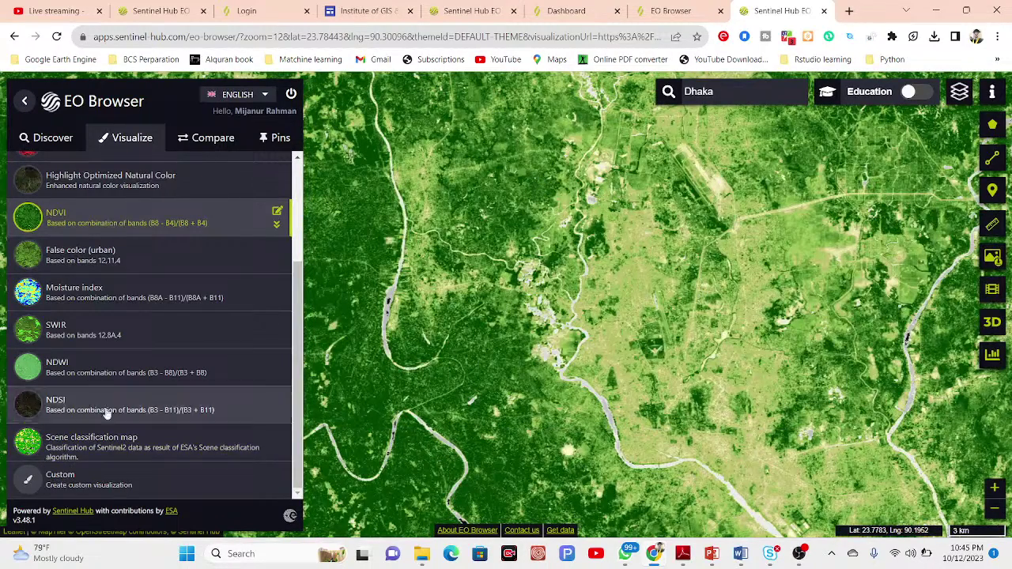
Create a custom RGB composite with B11 as red, B08 as green and B03 as blue, and inspect Dhaka
left_click(63, 481)
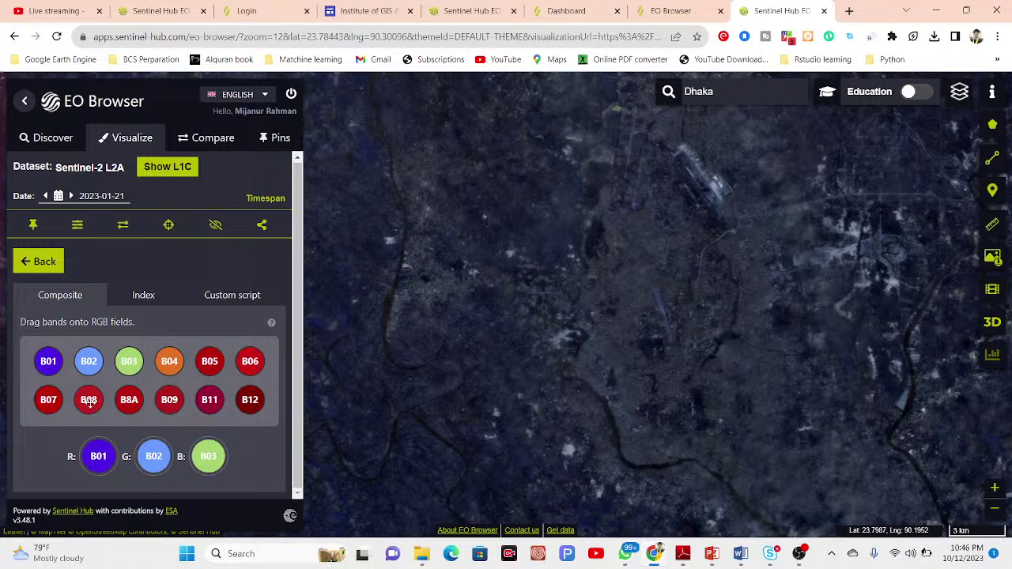
left_click_drag(208, 402, 96, 458)
left_click_drag(89, 401, 162, 460)
left_click_drag(130, 360, 210, 449)
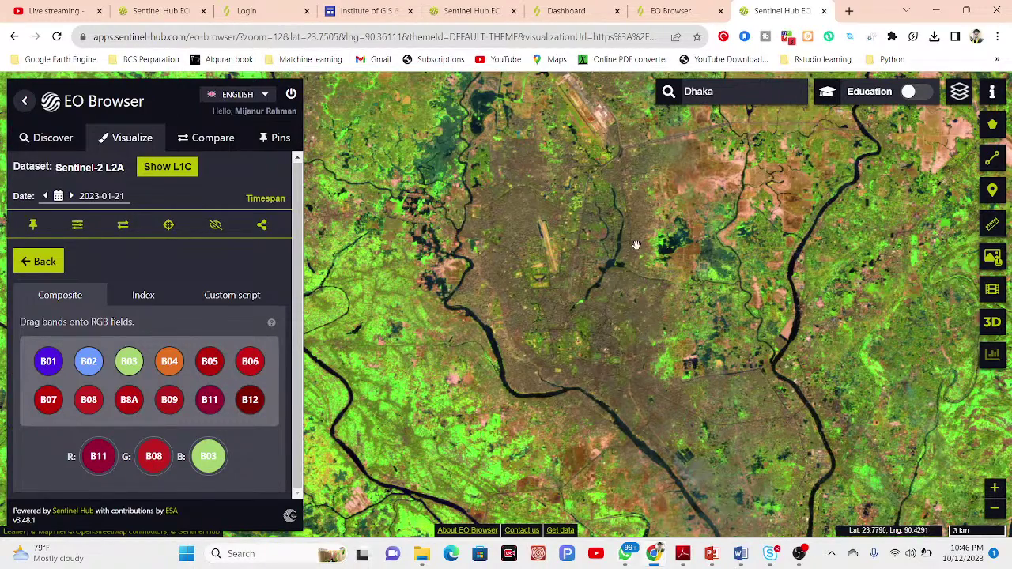
left_click_drag(635, 261, 630, 360)
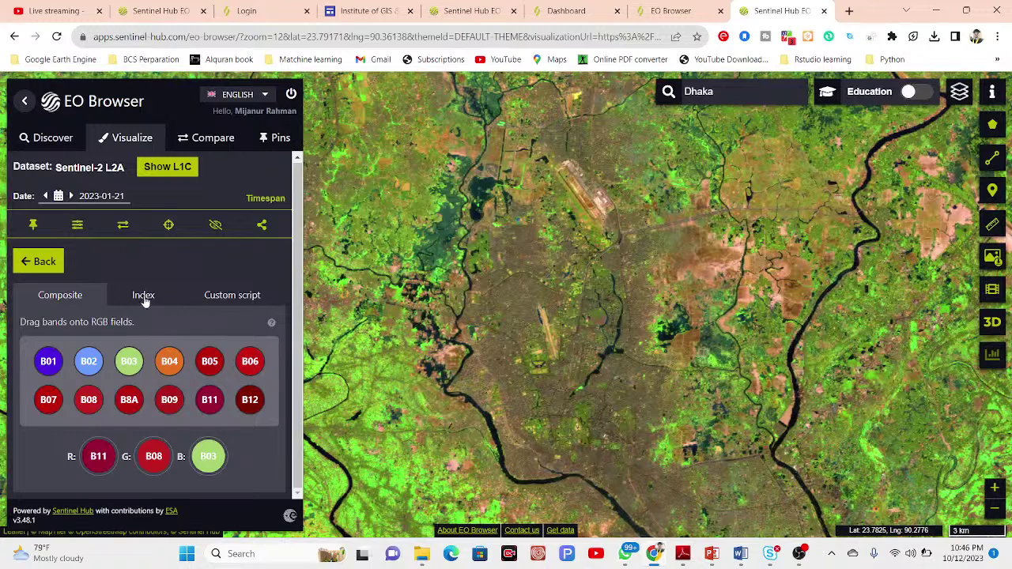
Build a custom A/B ratio index with B11 as band A and B08 as band B
left_click(143, 296)
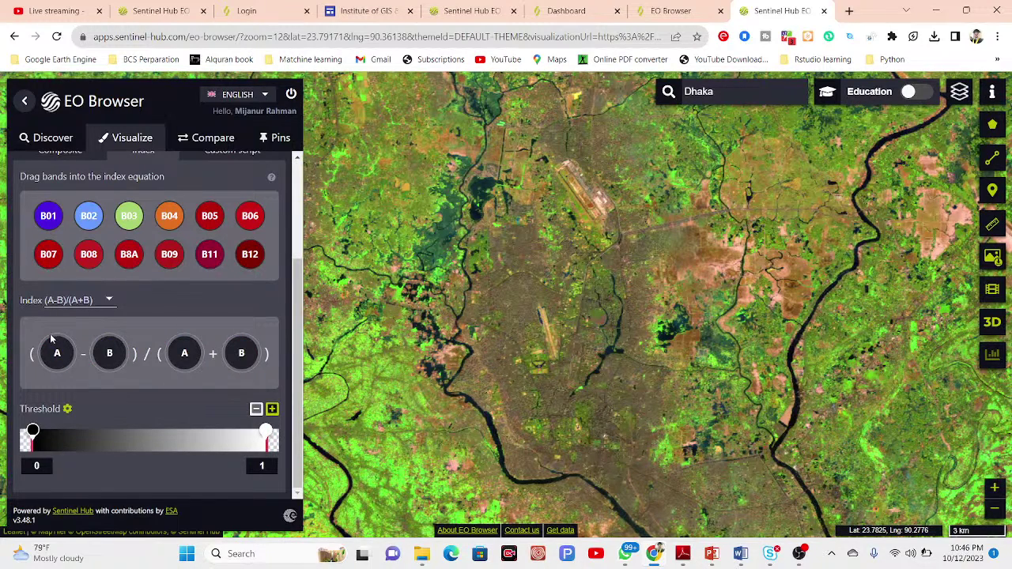
left_click(110, 300)
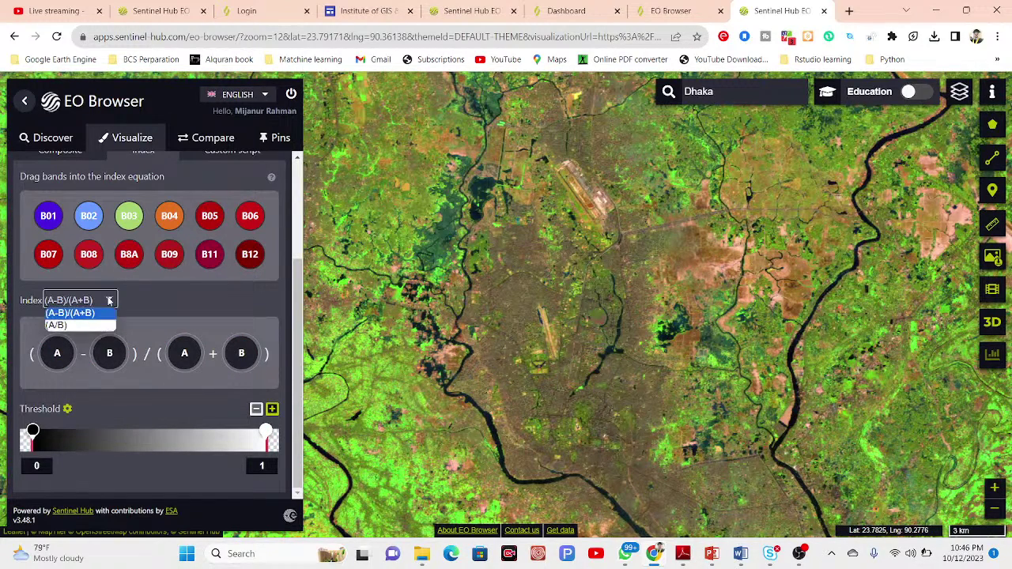
left_click(55, 325)
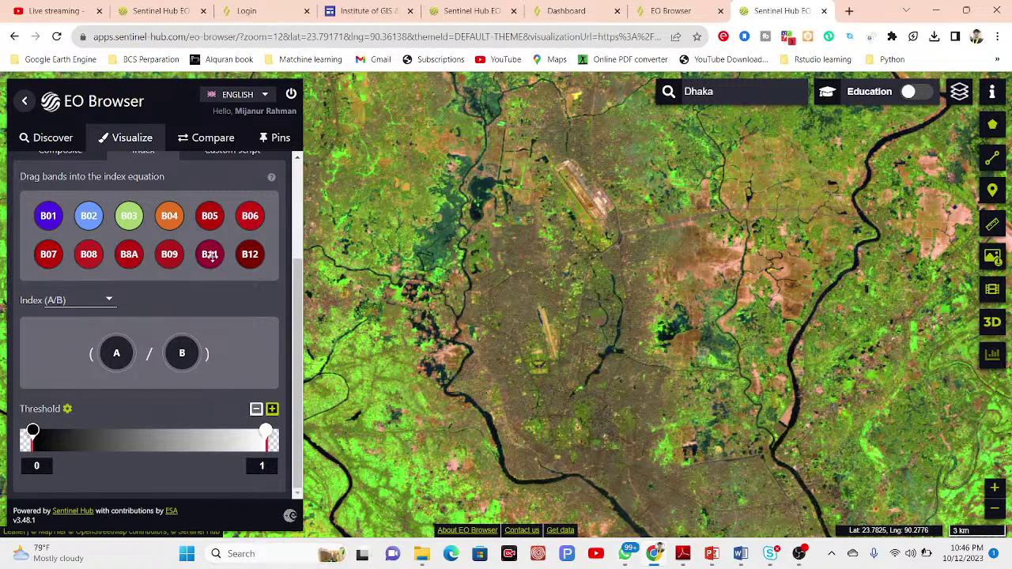
left_click_drag(209, 254, 116, 353)
left_click_drag(87, 254, 172, 348)
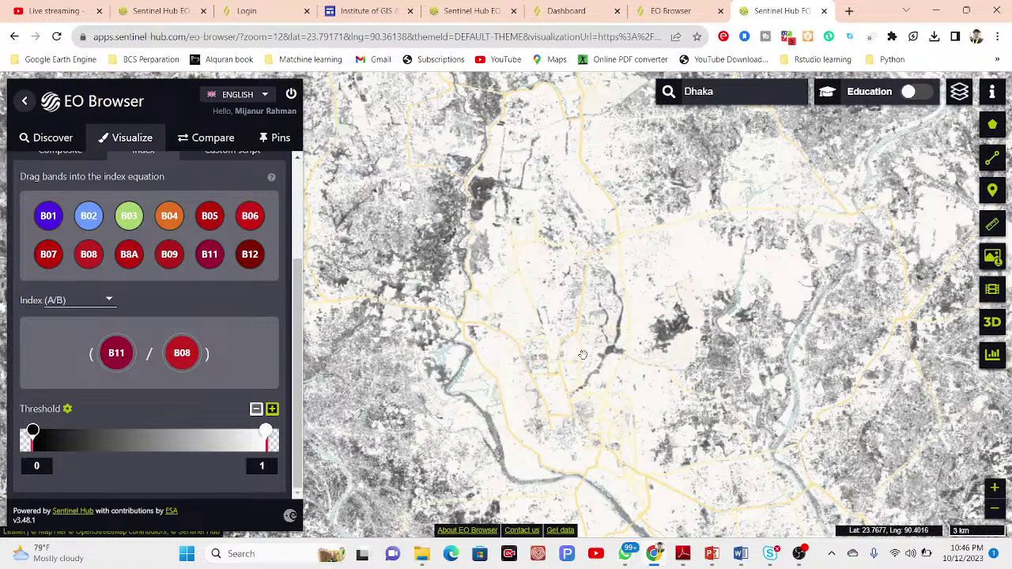
Change the index formula to (A-B)/(A+B) with B08 as band A and B04 as band B
left_click(110, 300)
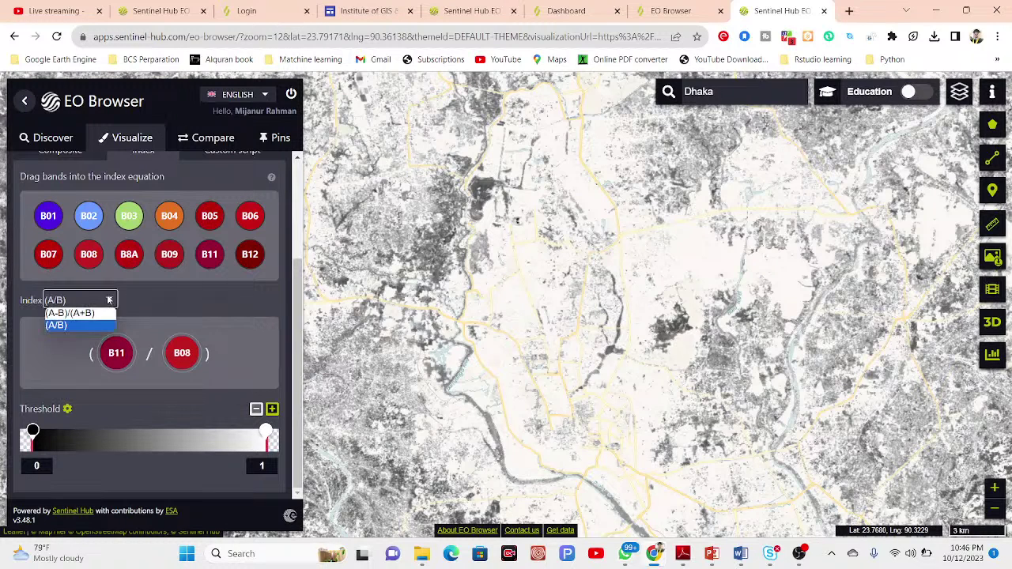
left_click(74, 318)
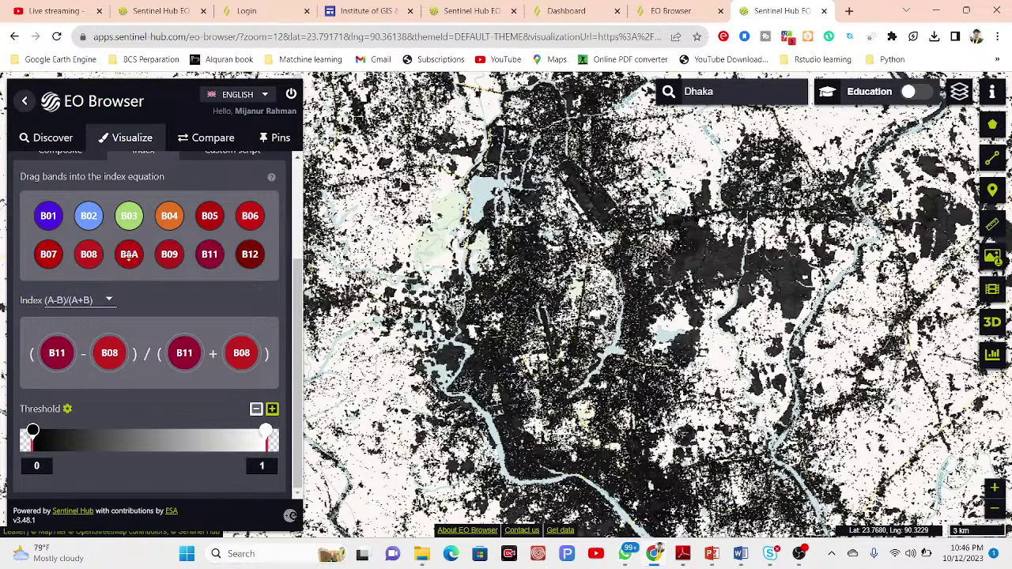
left_click_drag(90, 254, 57, 352)
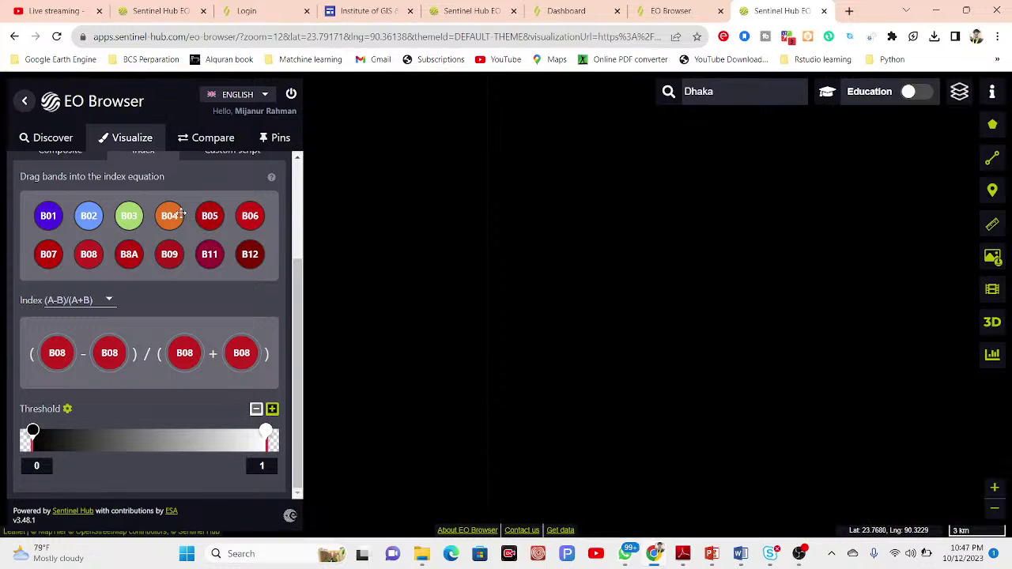
left_click_drag(173, 216, 116, 350)
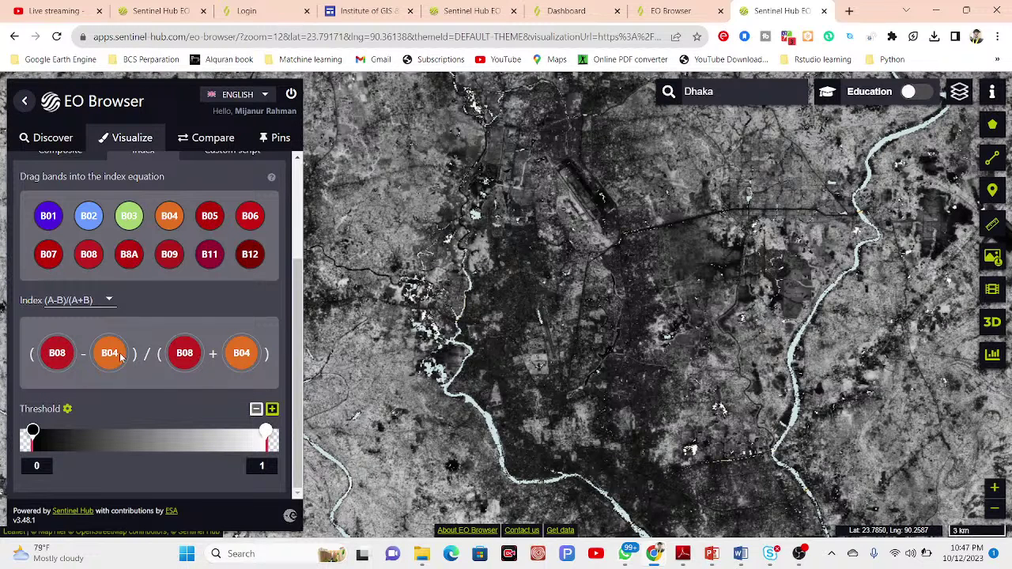
Color the custom index with the red-to-green ramp, then with the white-to-green ramp
left_click(69, 411)
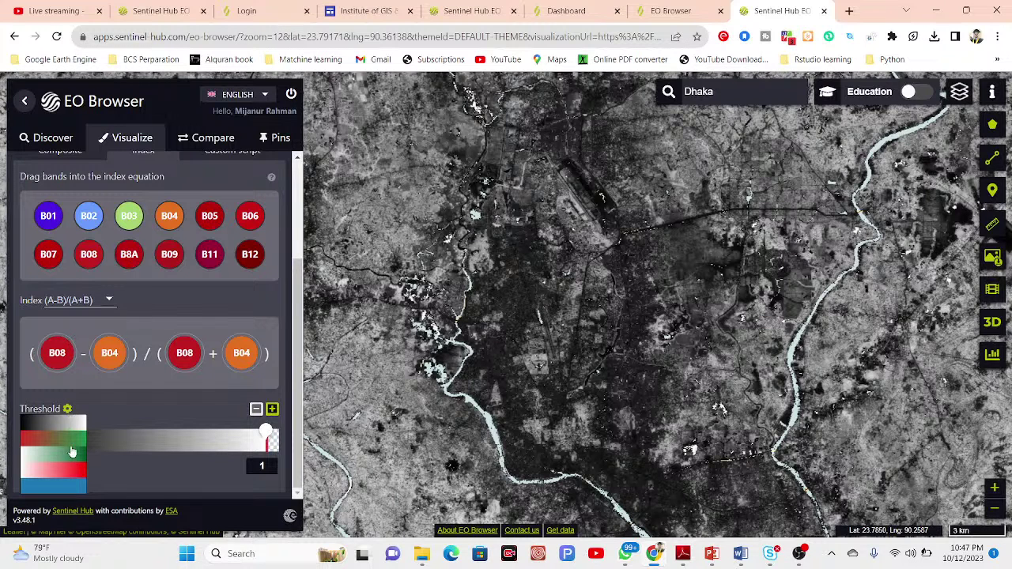
left_click(54, 439)
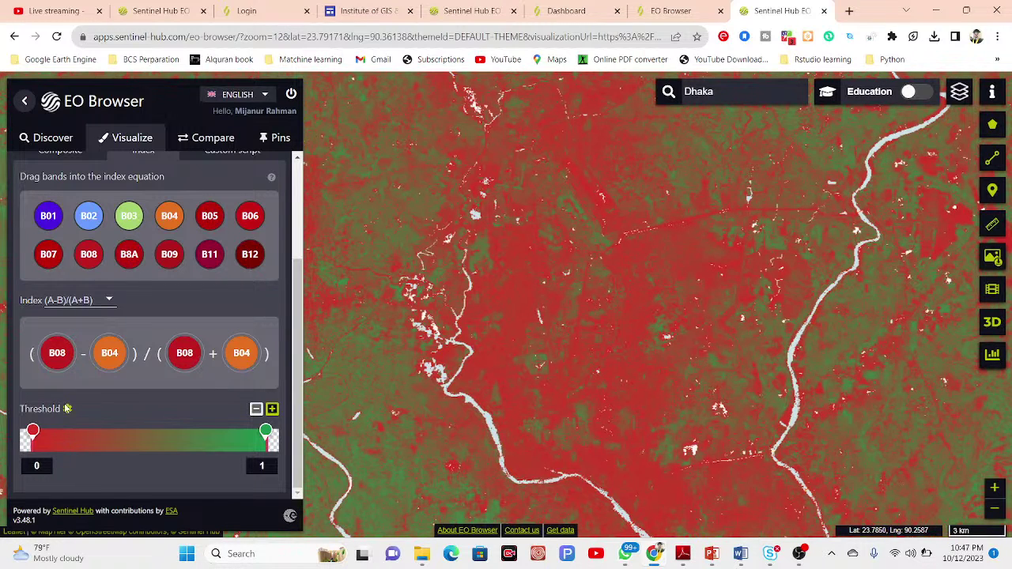
left_click(68, 411)
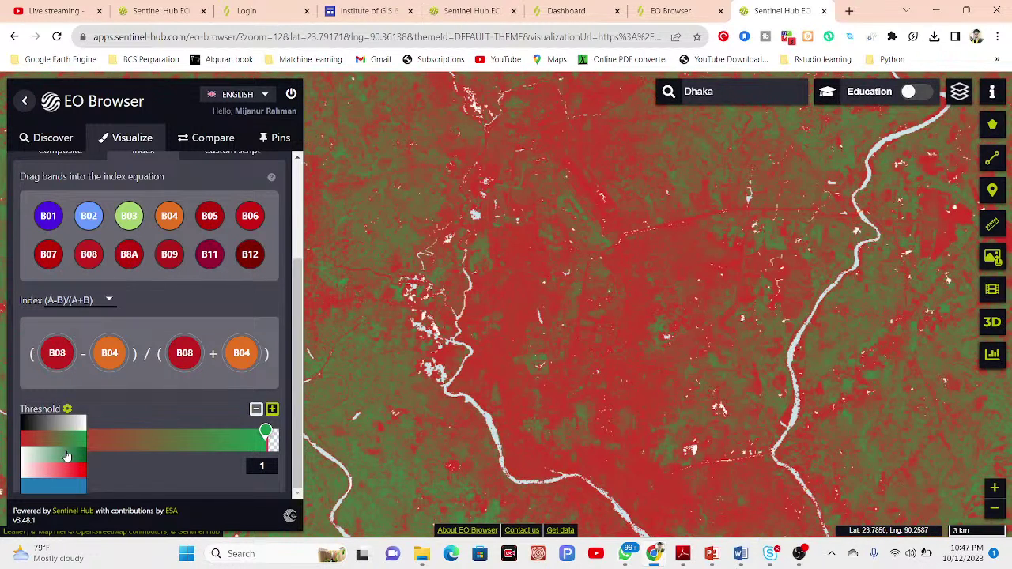
left_click(66, 454)
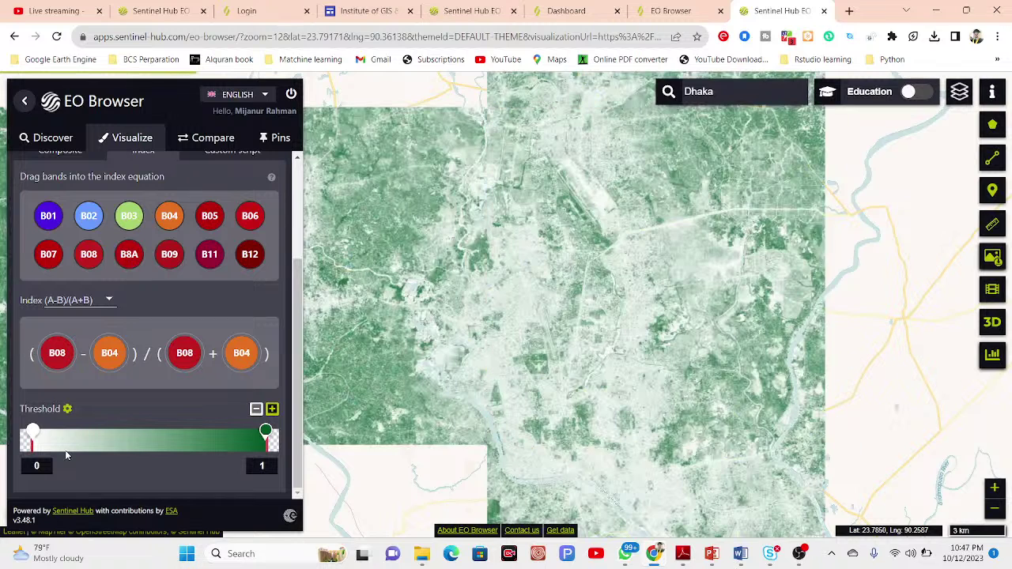
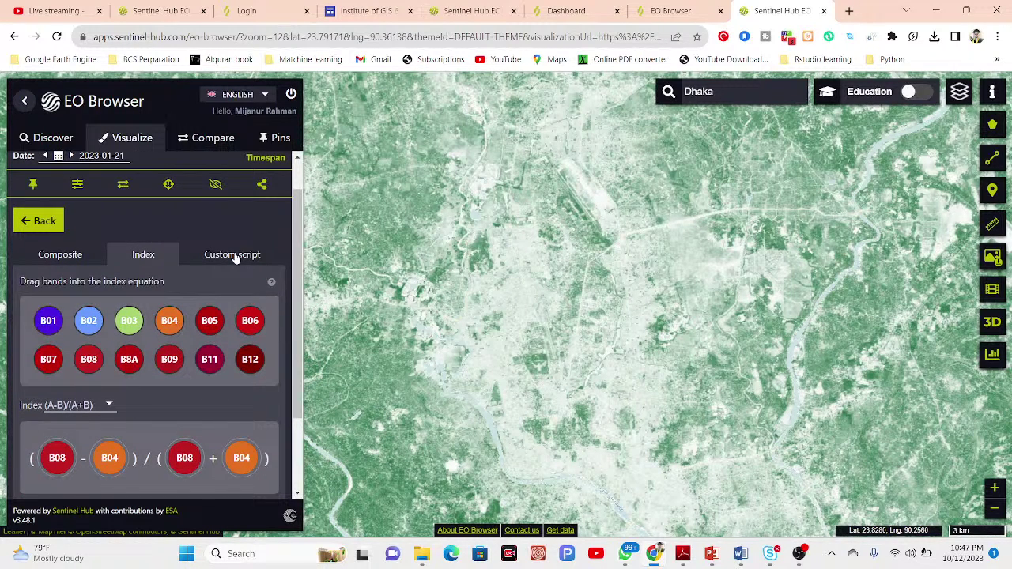
Open the custom script of the index visualization and examine its color ramp and setup code
left_click(237, 258)
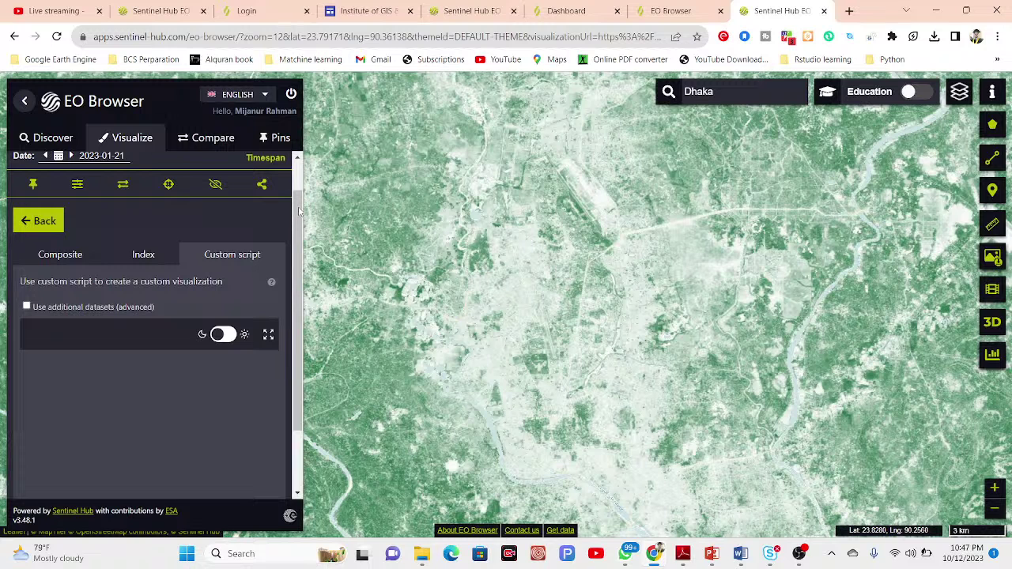
scroll(299, 277, "down", 1)
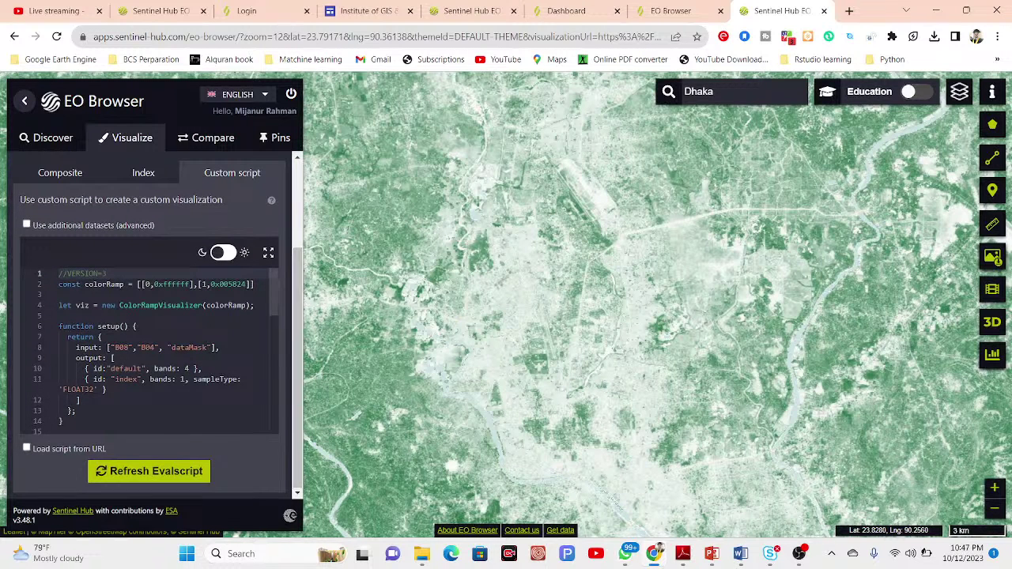
left_click(131, 411)
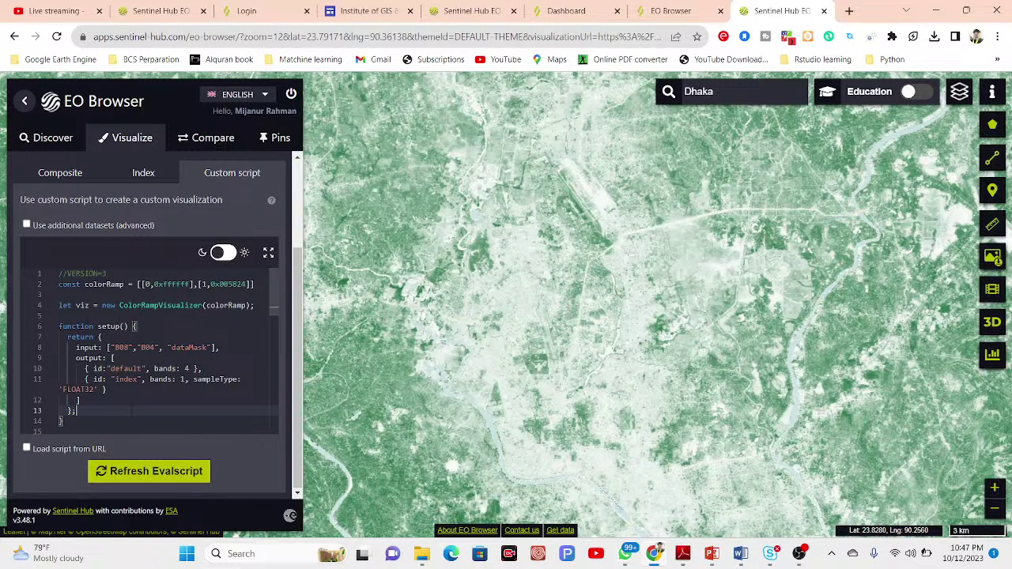
left_click_drag(59, 283, 162, 317)
left_click(161, 316)
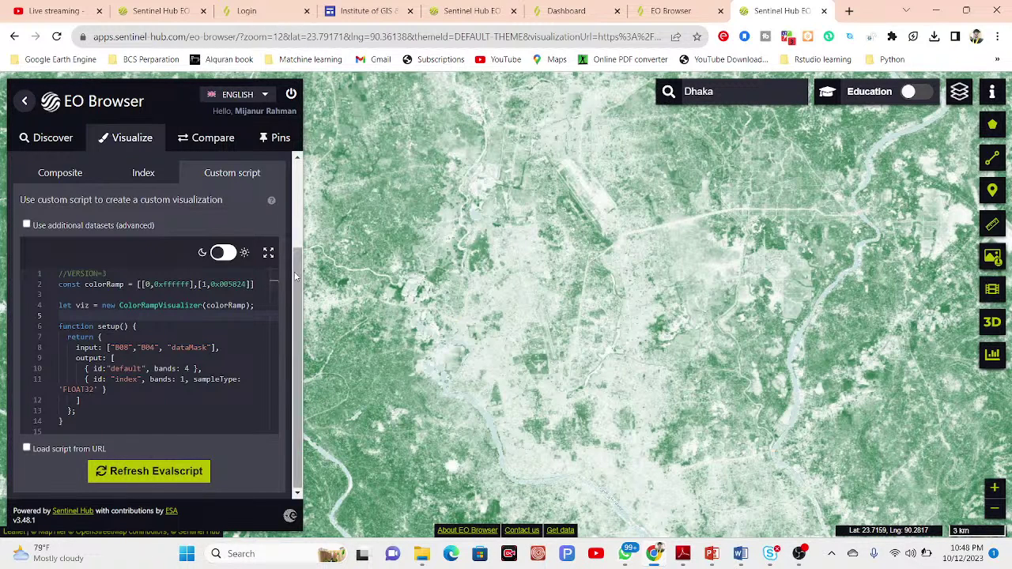
scroll(296, 276, "up", 2)
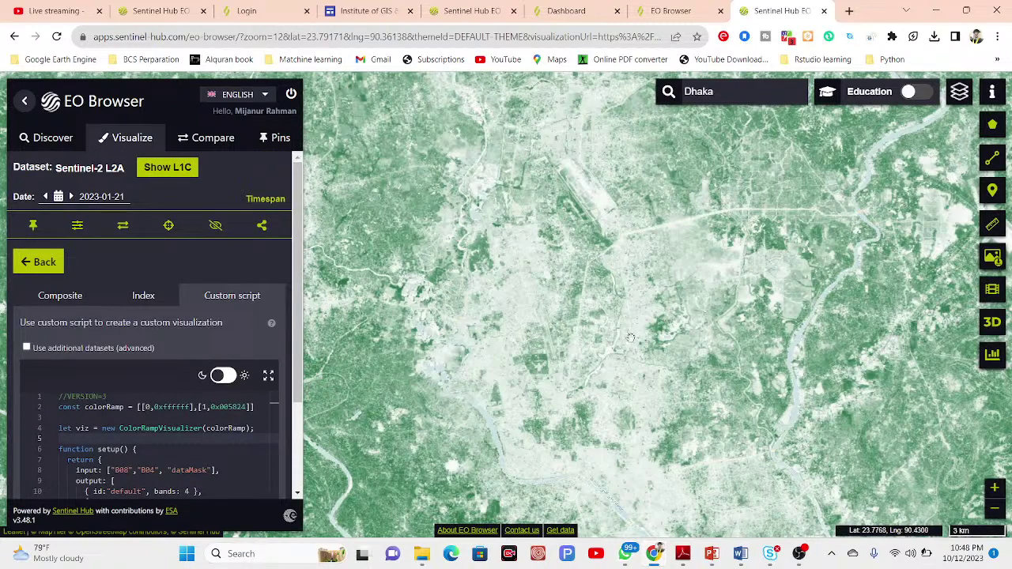
Place a point marker on the vegetation at the western edge of the lake in eastern Dhaka and center the map on it
scroll(620, 336, "up", 3)
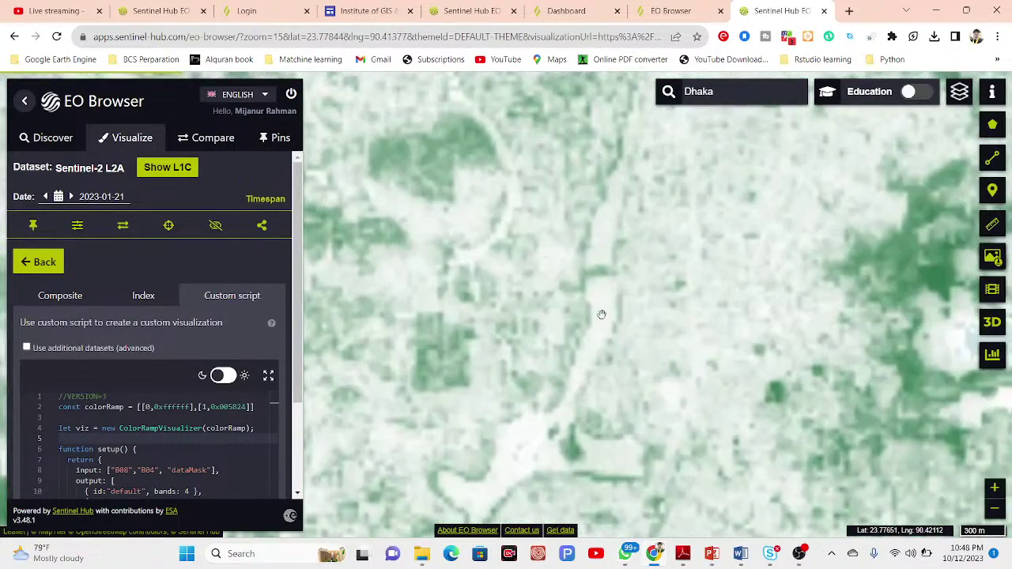
left_click_drag(486, 230, 574, 277)
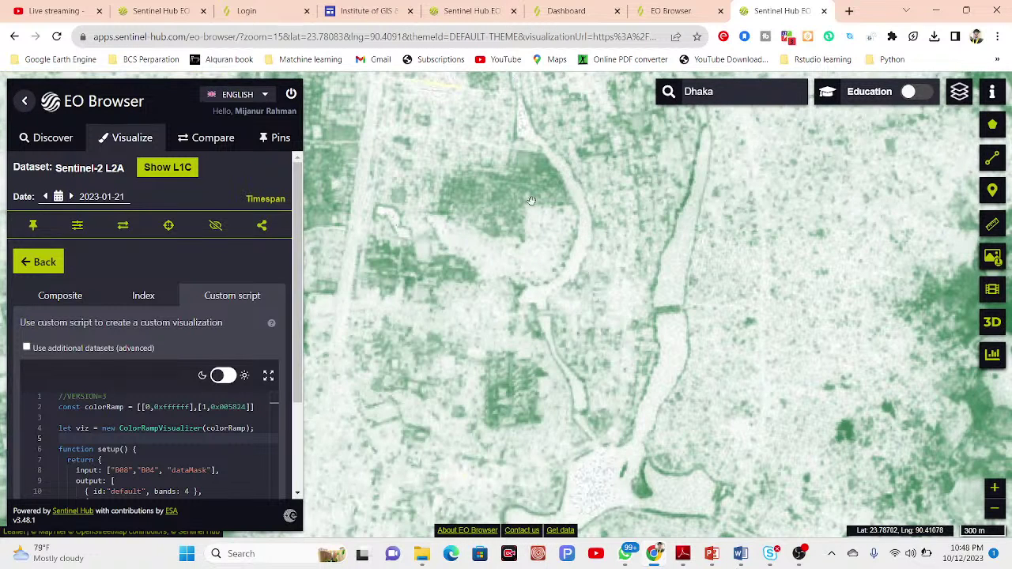
left_click_drag(854, 387, 675, 316)
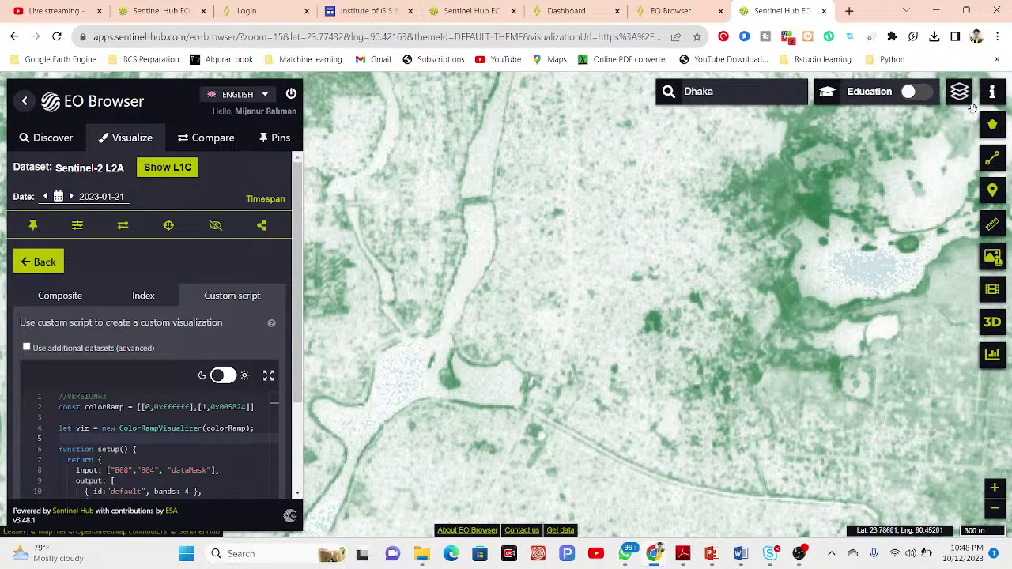
left_click(991, 190)
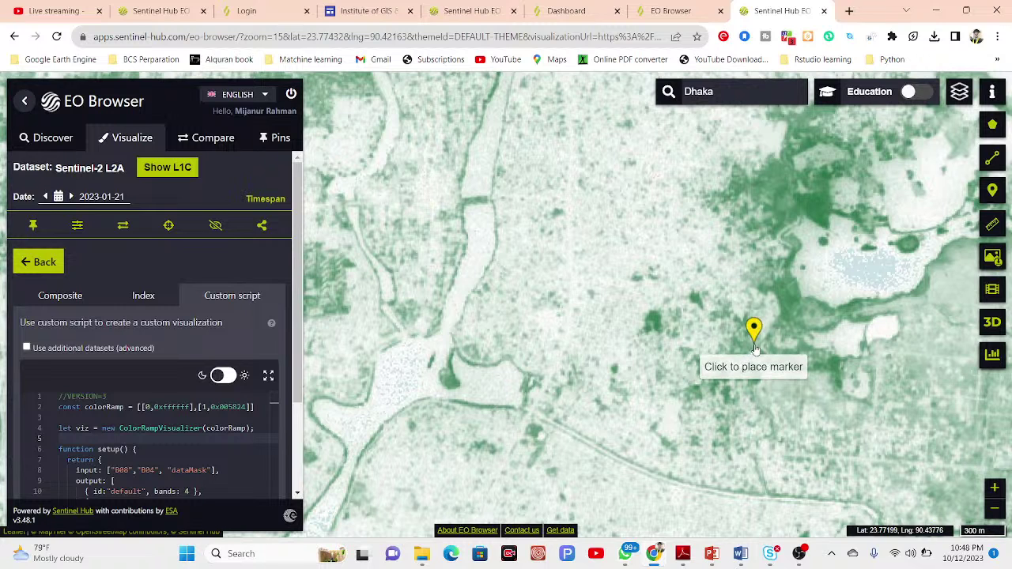
left_click(784, 302)
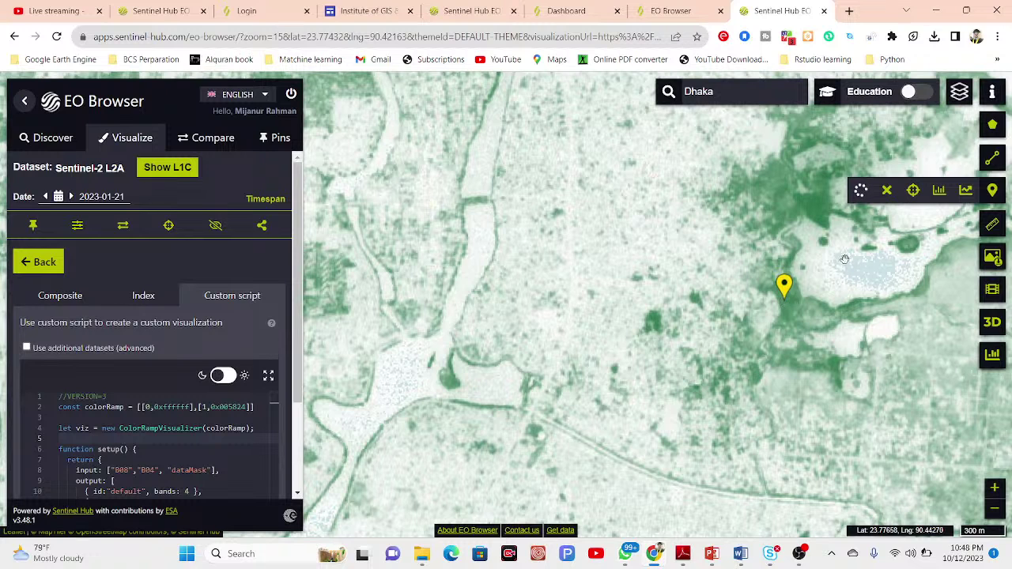
left_click(913, 191)
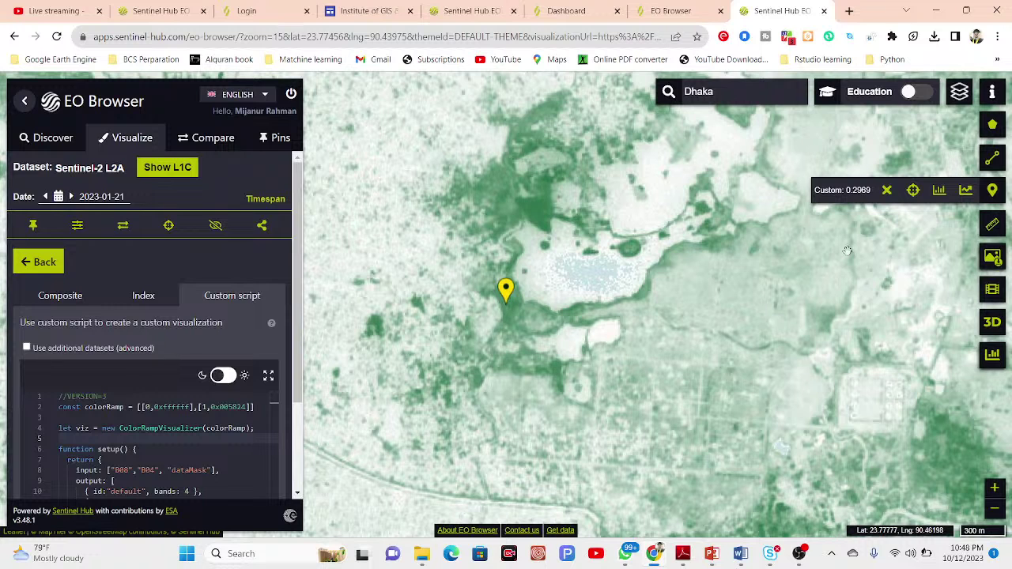
Open the marker's one-month index chart, inspect the plotted dates, and set the cloud coverage limit to 0%
left_click(939, 192)
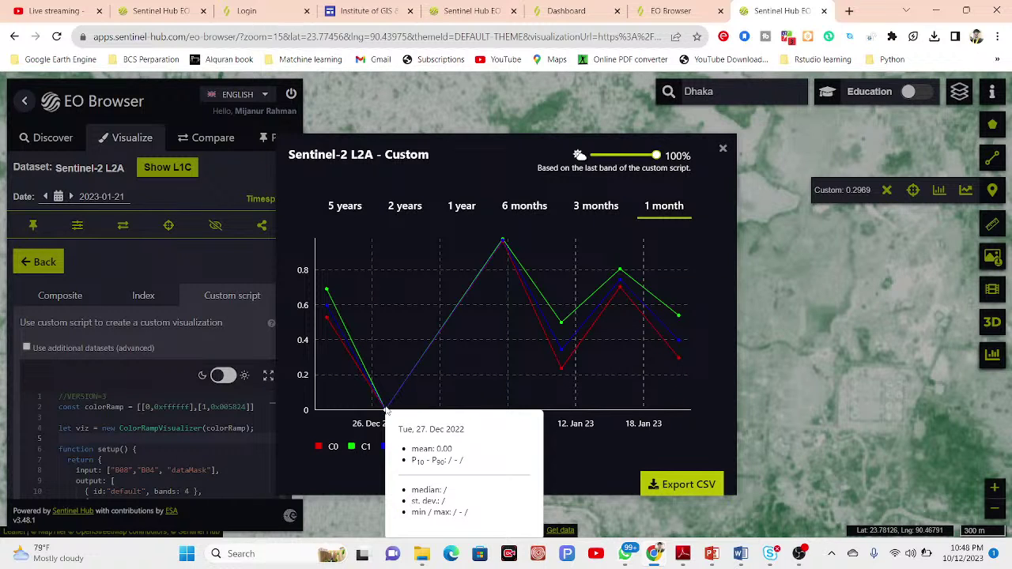
mouse_move(491, 286)
mouse_move(519, 297)
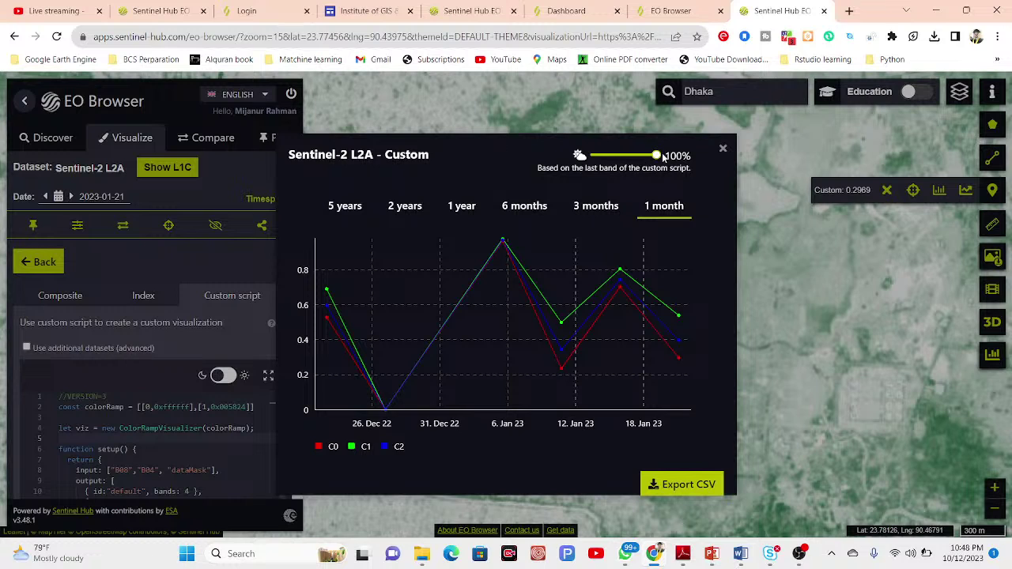
left_click_drag(656, 155, 593, 155)
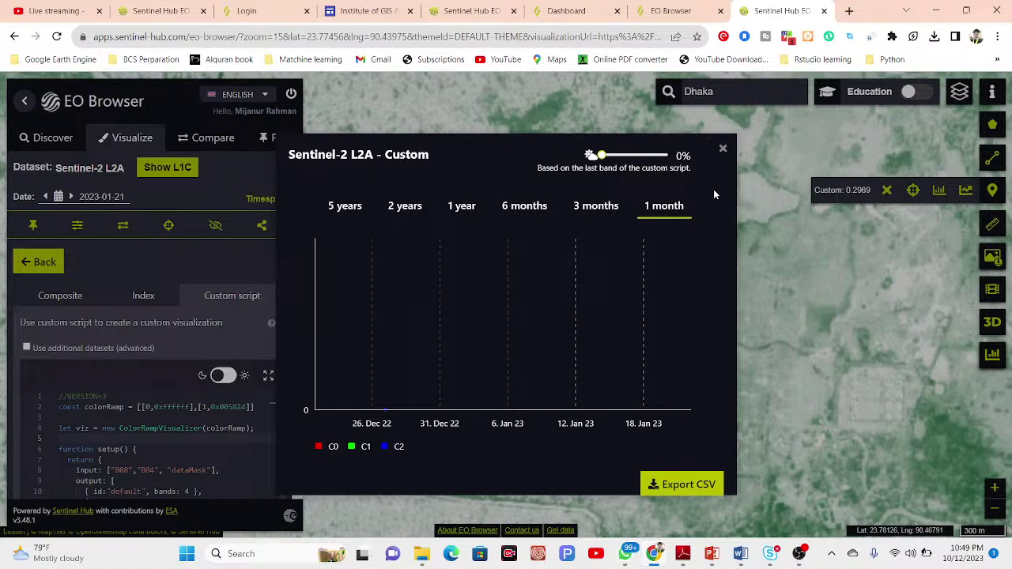
Close the index chart and visualize the 2023-01-31 Sentinel-2 L2A scene of tile 46QBM from the search results
left_click(723, 150)
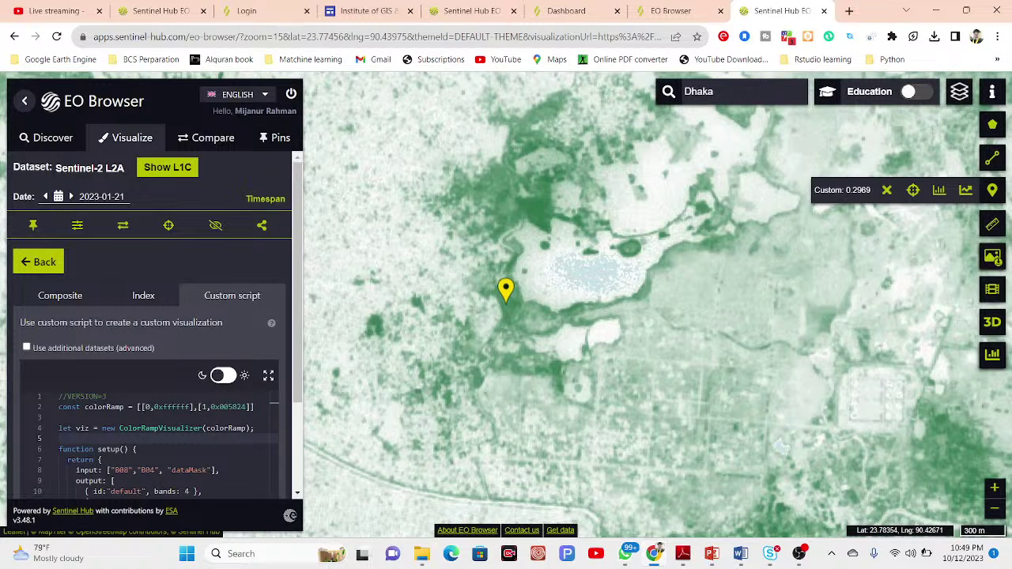
left_click(53, 137)
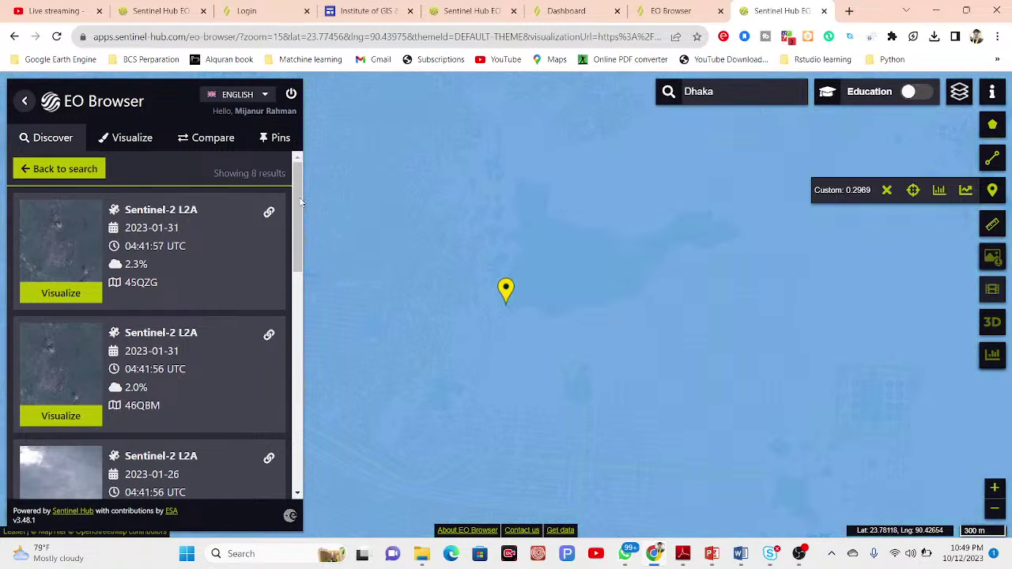
left_click_drag(300, 201, 314, 161)
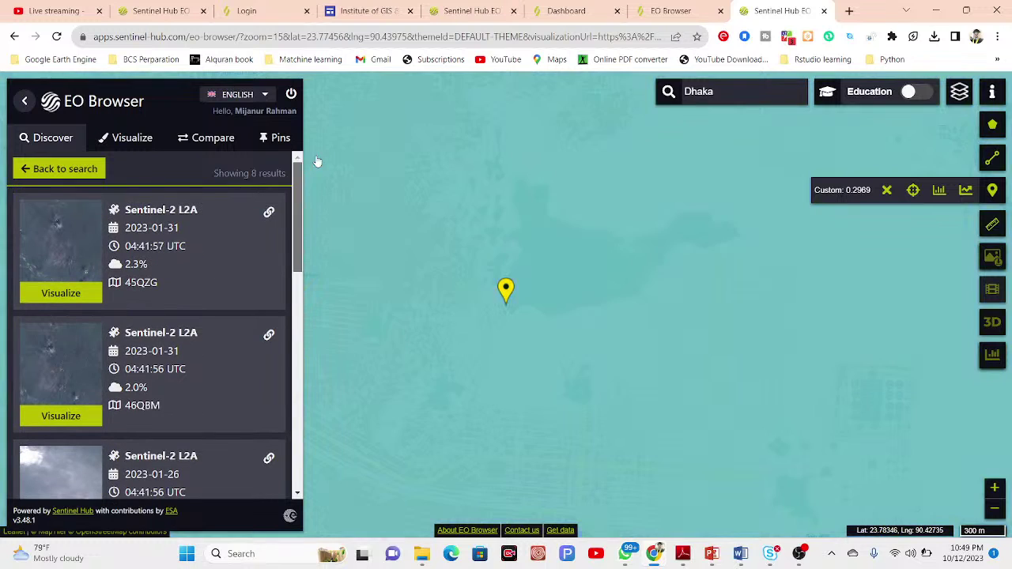
left_click(54, 416)
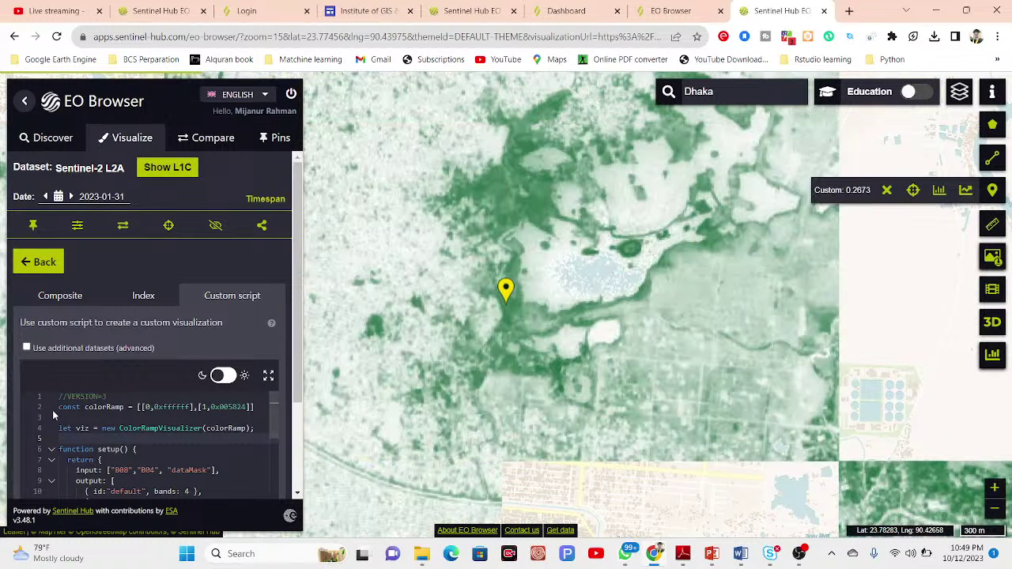
left_click_drag(591, 326, 650, 313)
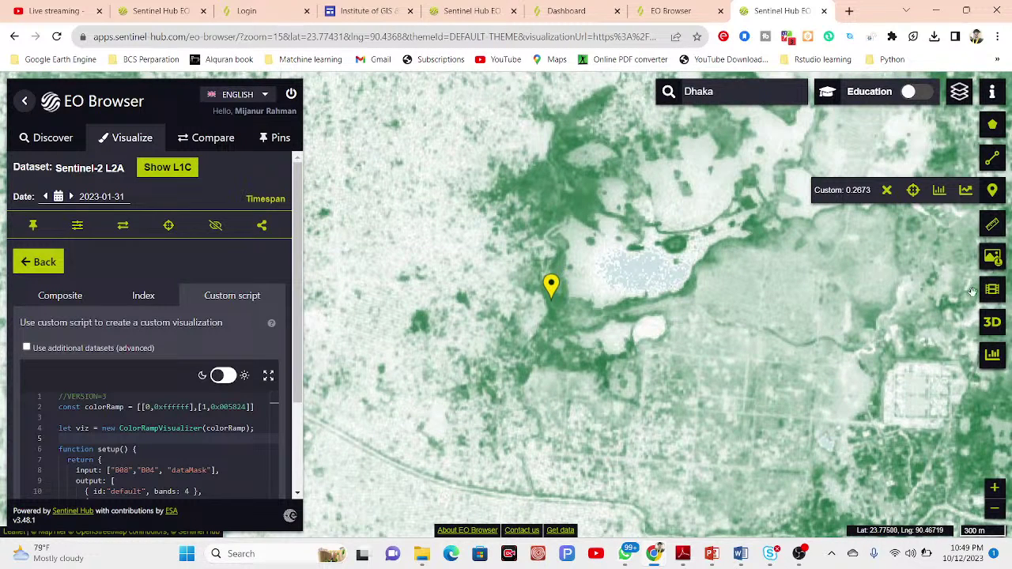
Open the image download settings and review the basic options, including the available image formats and the preview
left_click(996, 261)
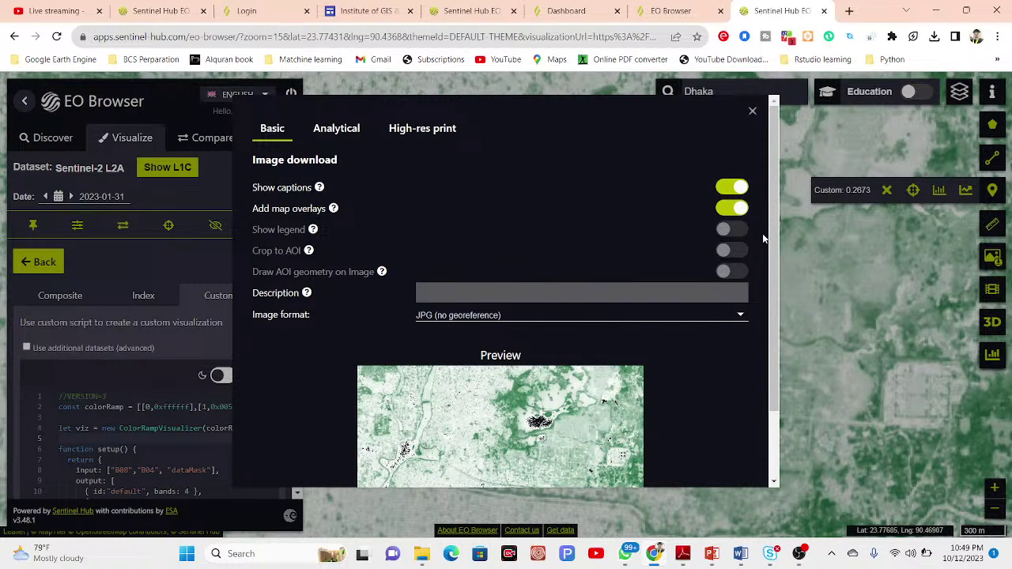
left_click_drag(773, 302, 782, 379)
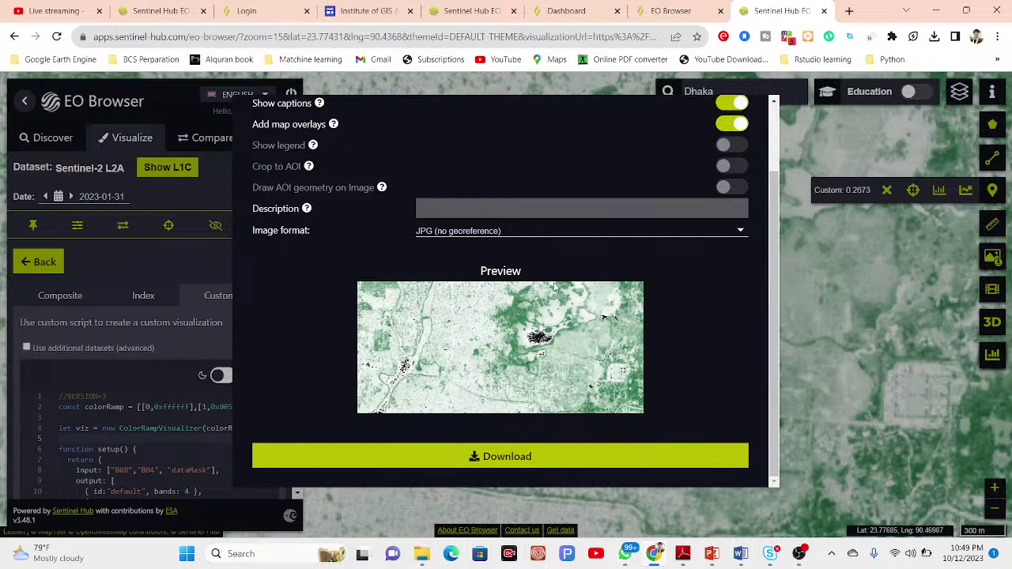
left_click(487, 234)
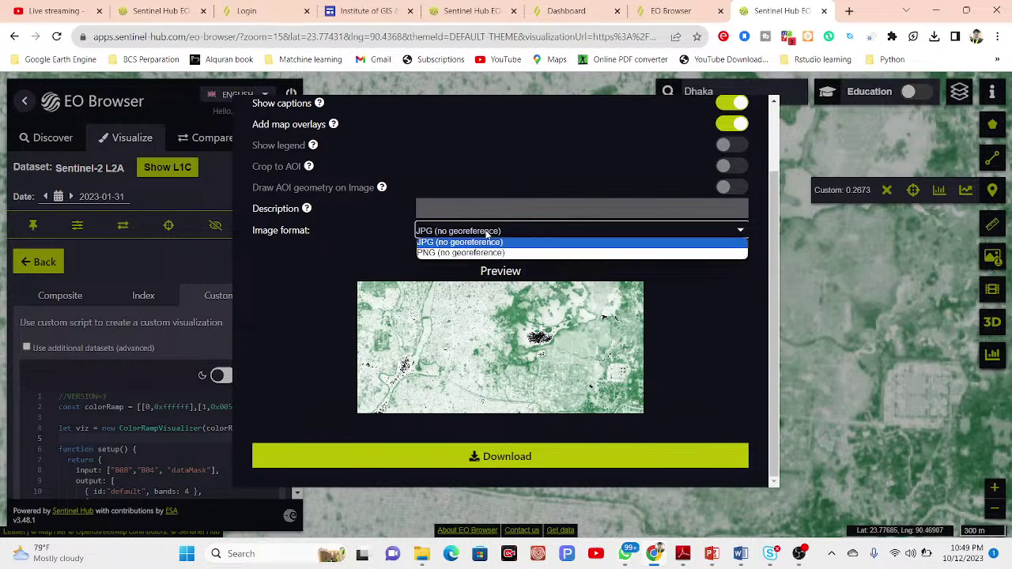
left_click(359, 219)
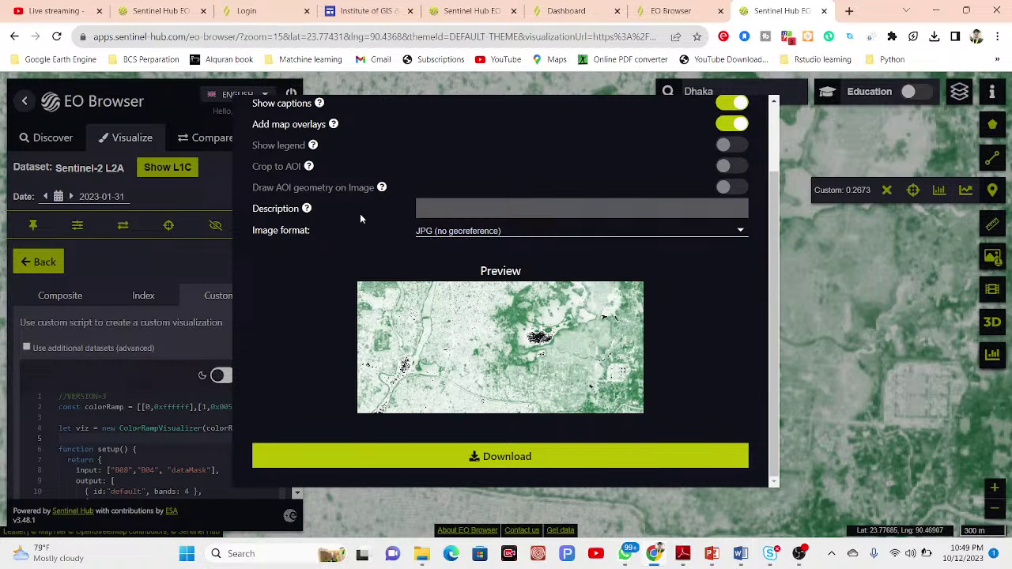
scroll(753, 240, "up", 3)
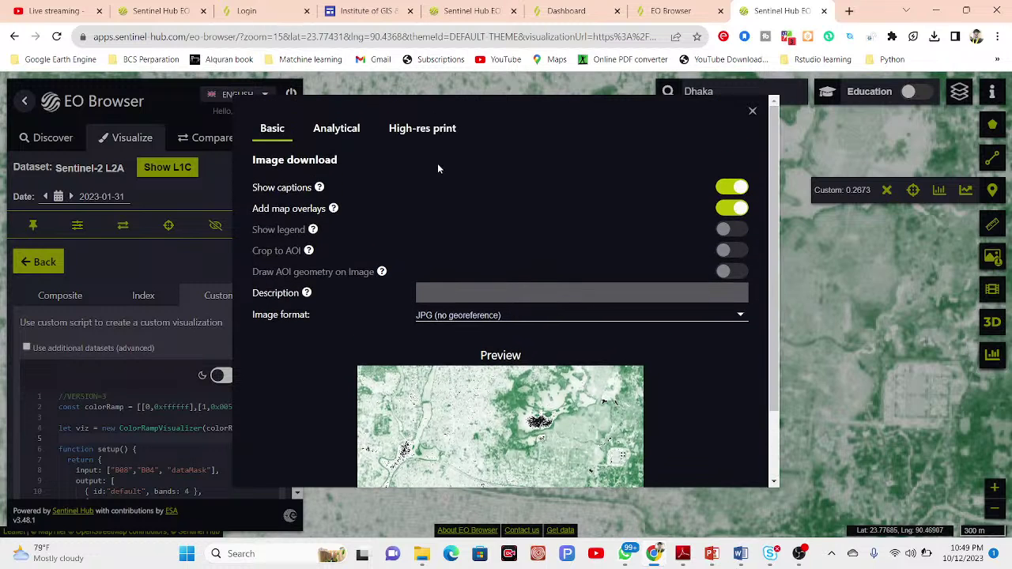
Set the analytical download to TIFF (16-bit) format and choose NDVI instead of Custom as the visualized layer
left_click(339, 132)
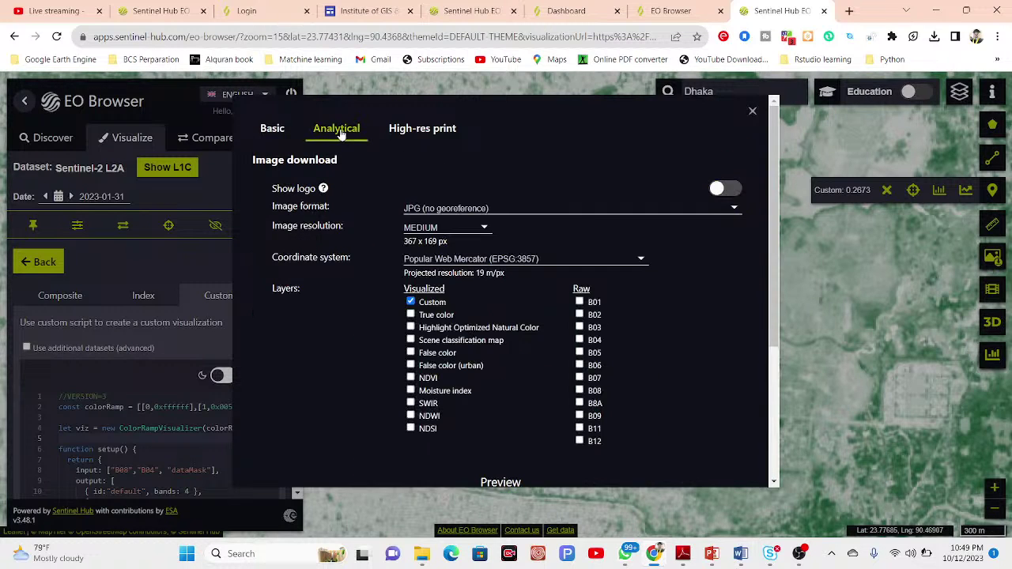
left_click(530, 210)
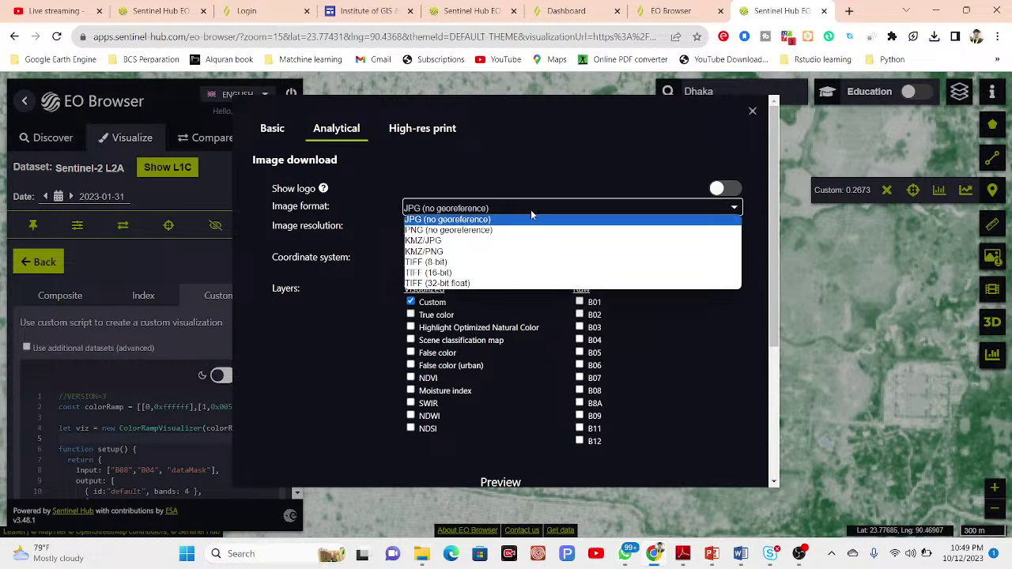
left_click(428, 273)
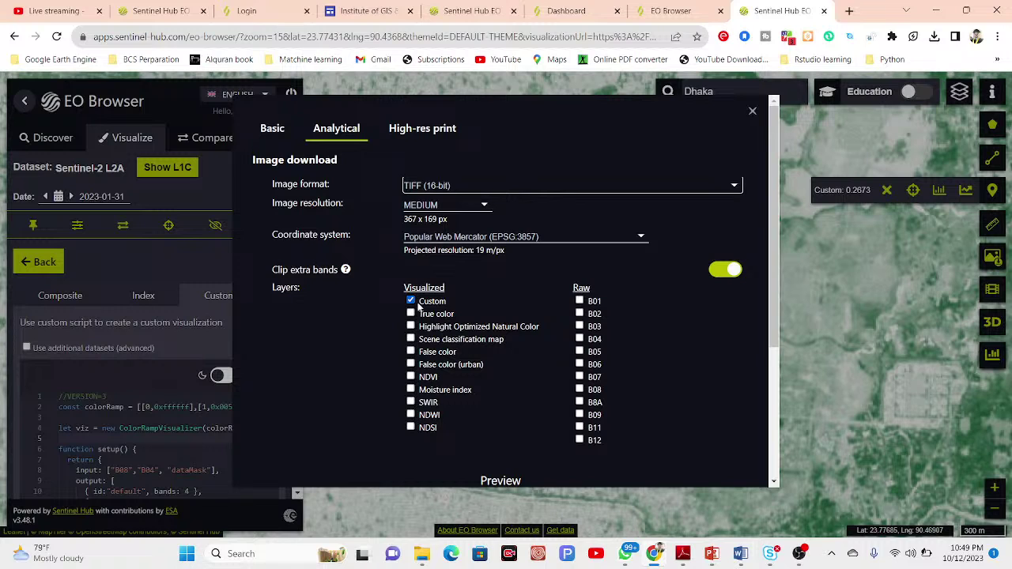
left_click(411, 301)
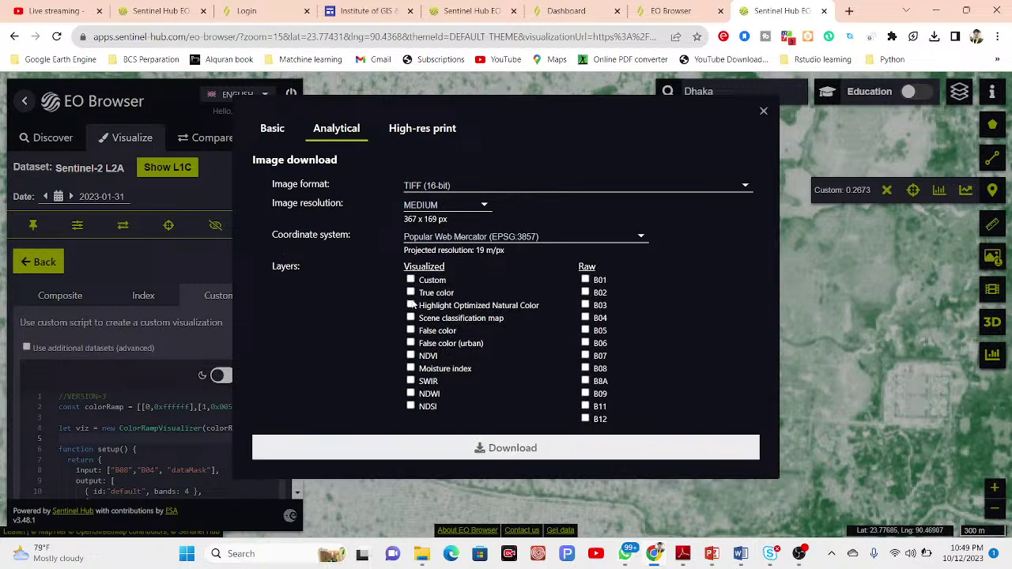
left_click(411, 356)
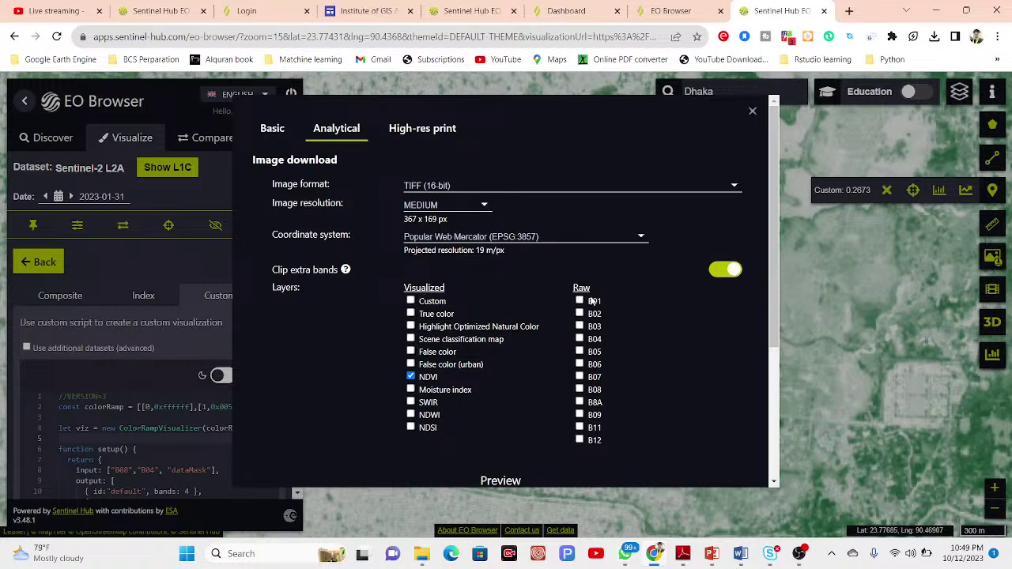
Add raw bands B01, B02, B03, B04 and B07 to the analytical download, check the preview, and close the settings without downloading
left_click(579, 377)
left_click(579, 334)
left_click(579, 347)
left_click(580, 359)
left_click(579, 322)
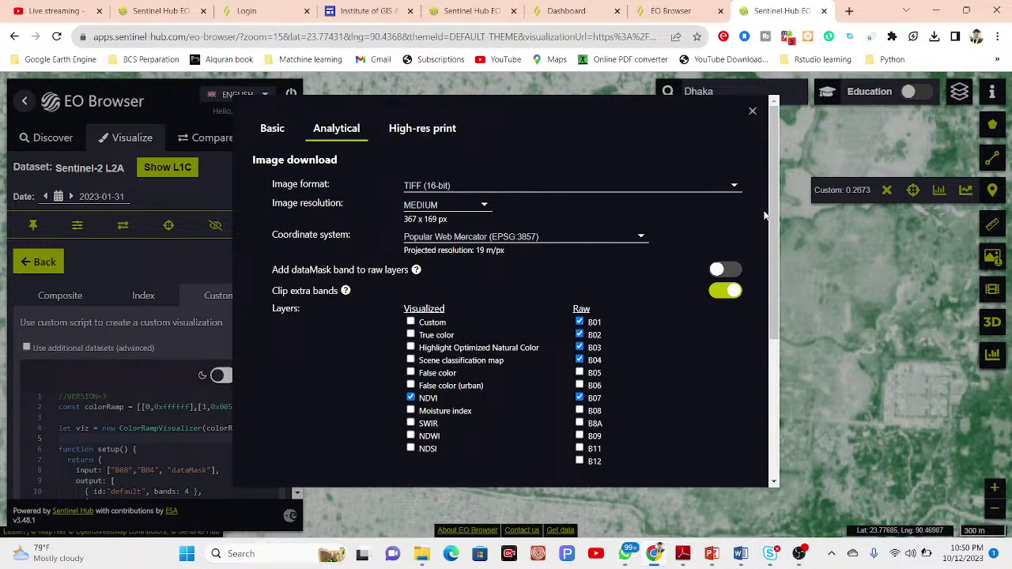
left_click_drag(770, 217, 780, 415)
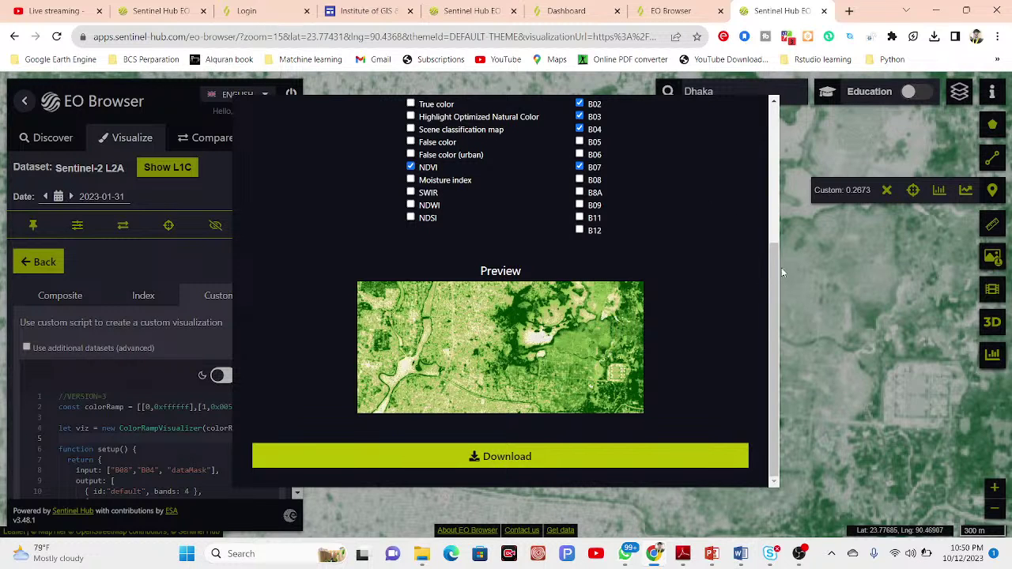
left_click_drag(771, 290, 747, 99)
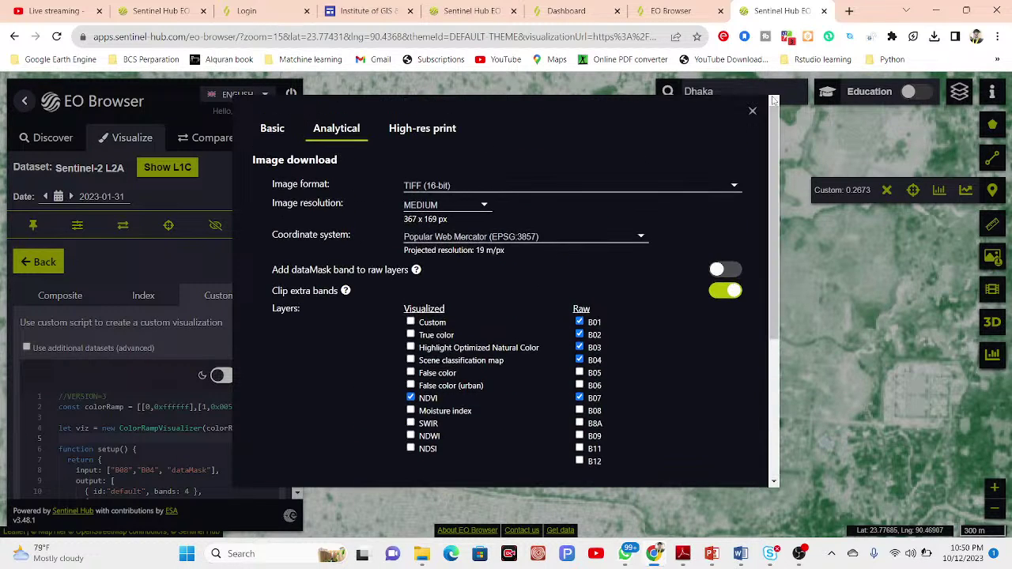
left_click(752, 110)
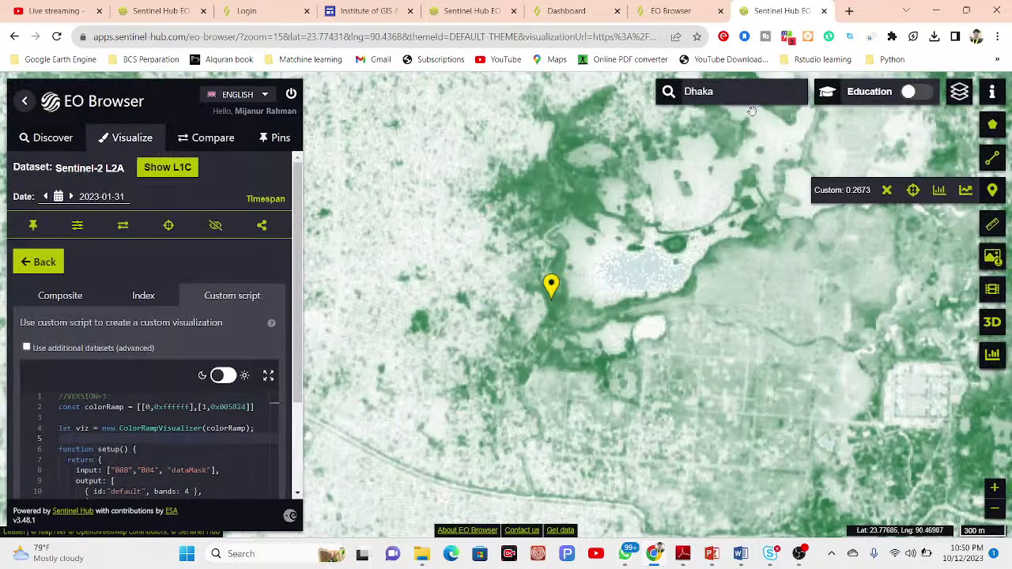
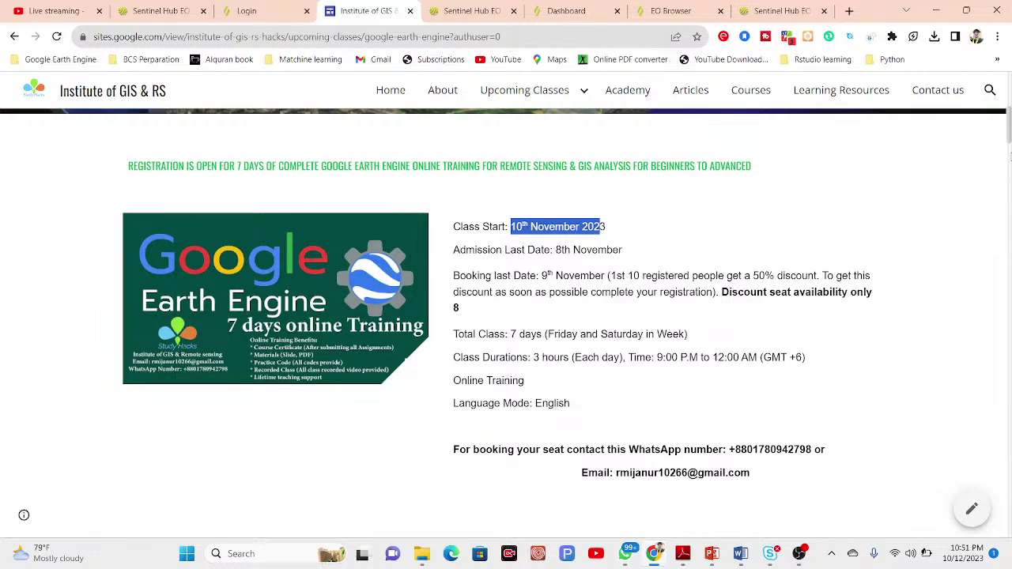
Read the course content on the Google Earth Engine training page and highlight items in the online training benefits
scroll(1008, 130, "down", 3)
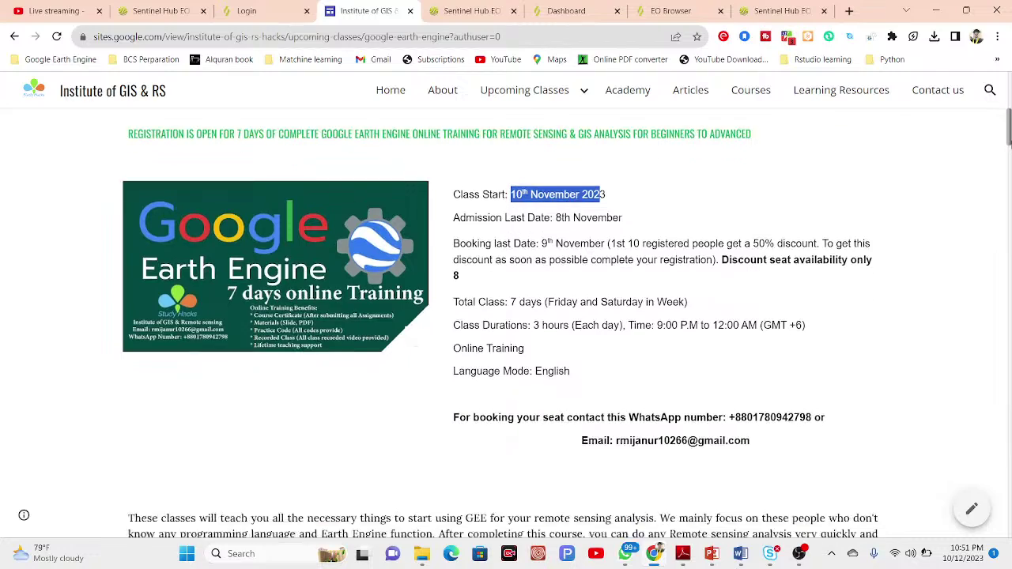
left_click_drag(1009, 130, 1009, 169)
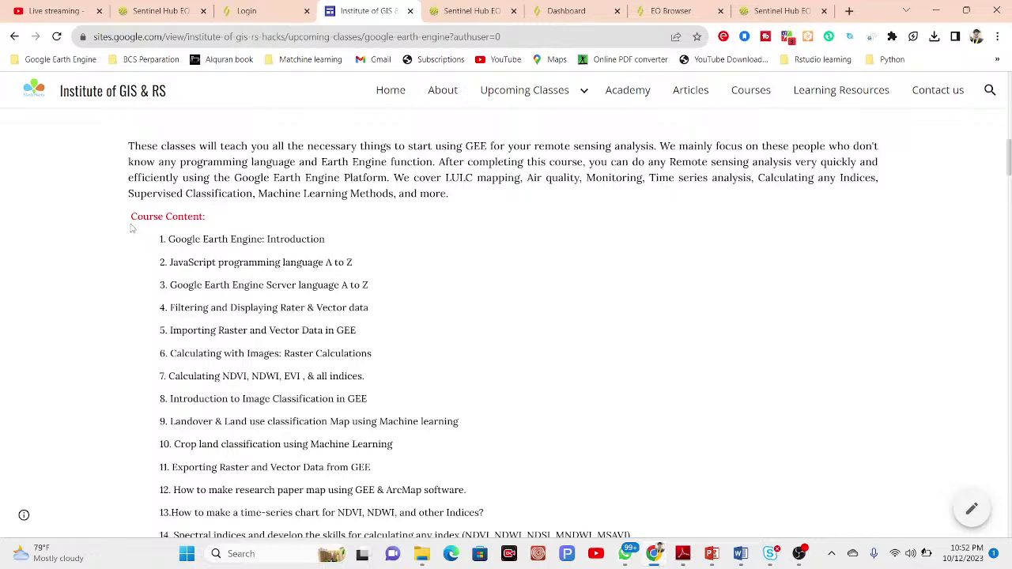
scroll(132, 229, "down", 2)
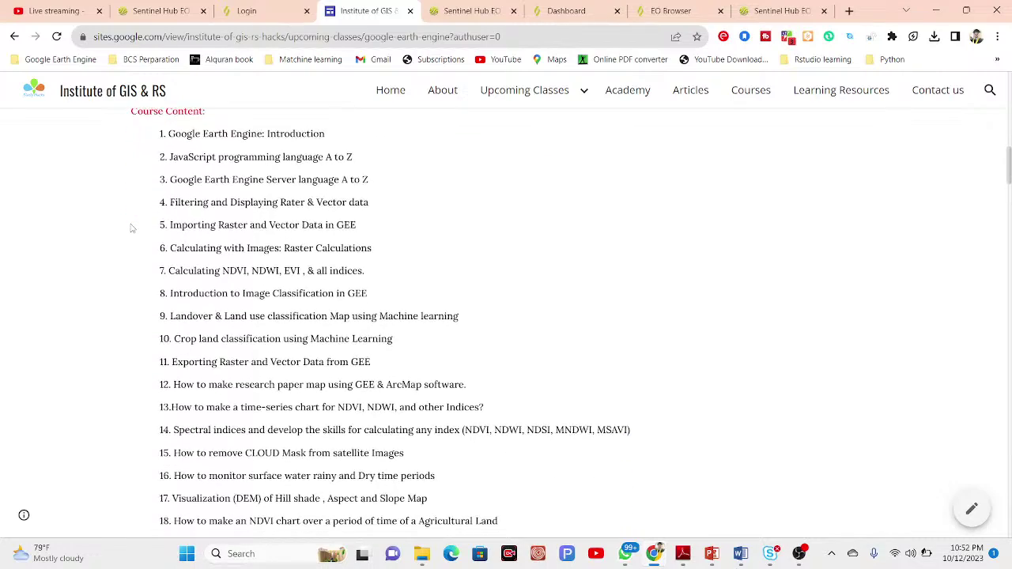
scroll(132, 228, "down", 3)
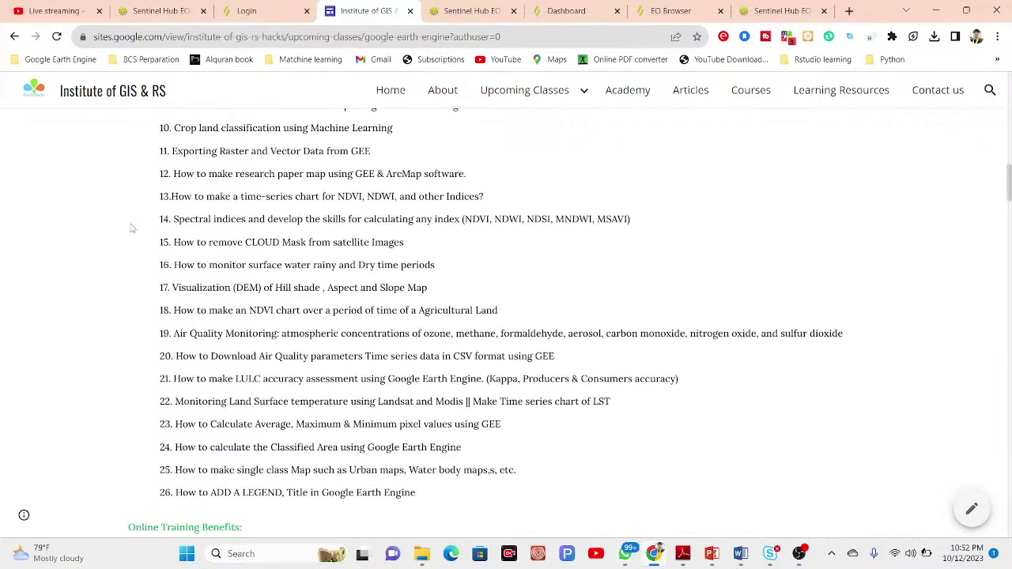
scroll(132, 228, "down", 1)
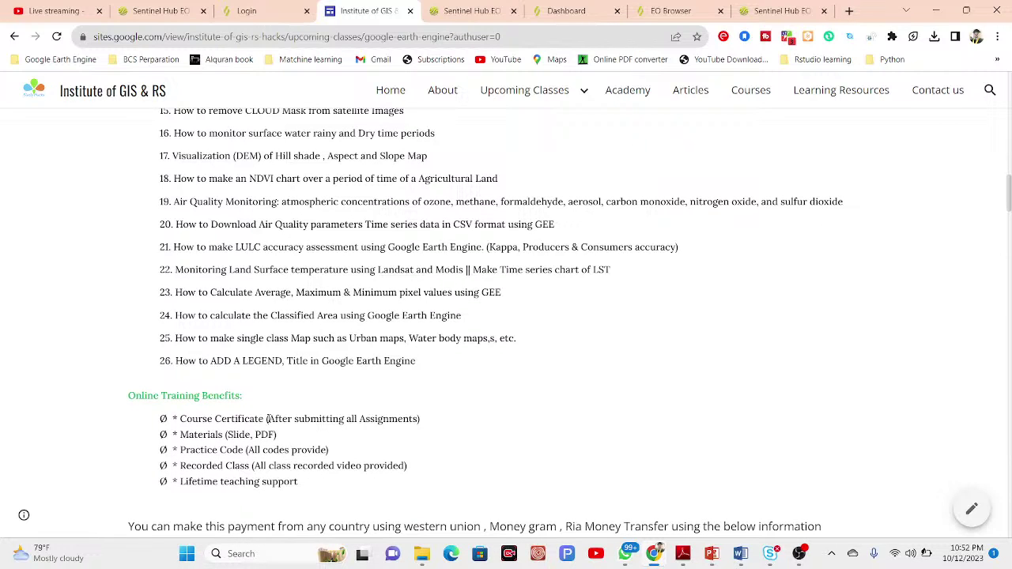
left_click_drag(267, 418, 405, 419)
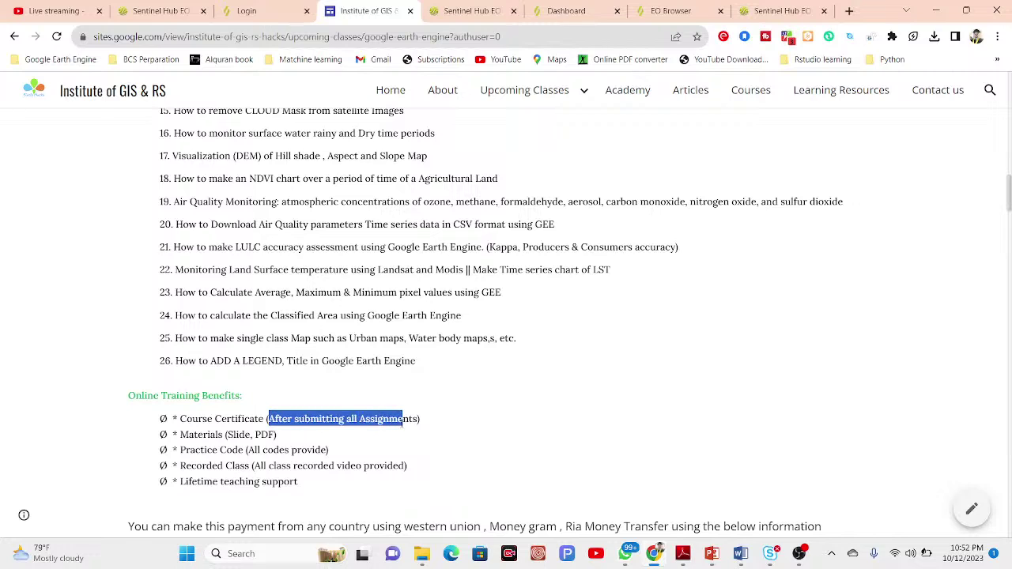
left_click(404, 419)
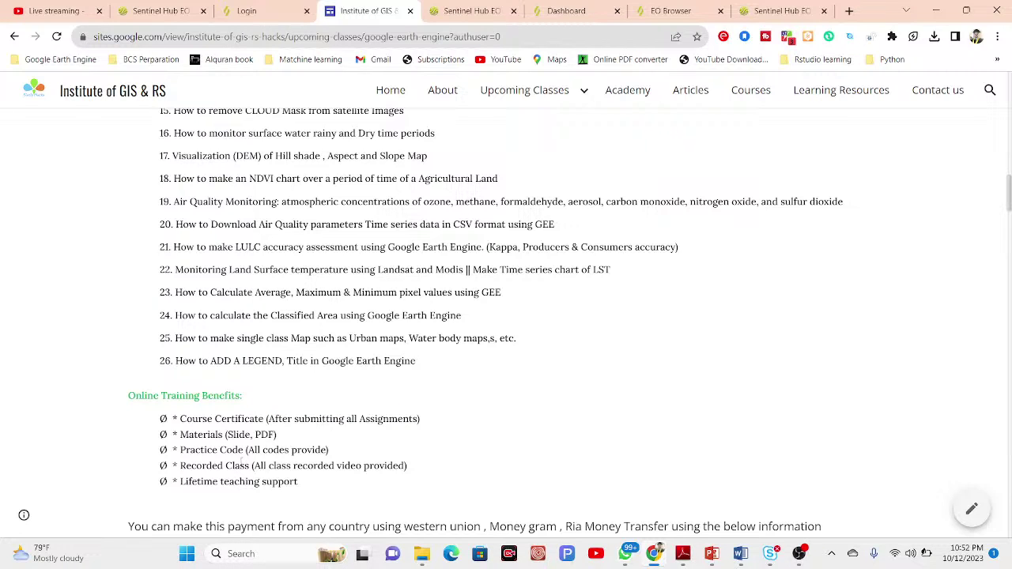
left_click_drag(252, 467, 310, 488)
left_click(175, 465)
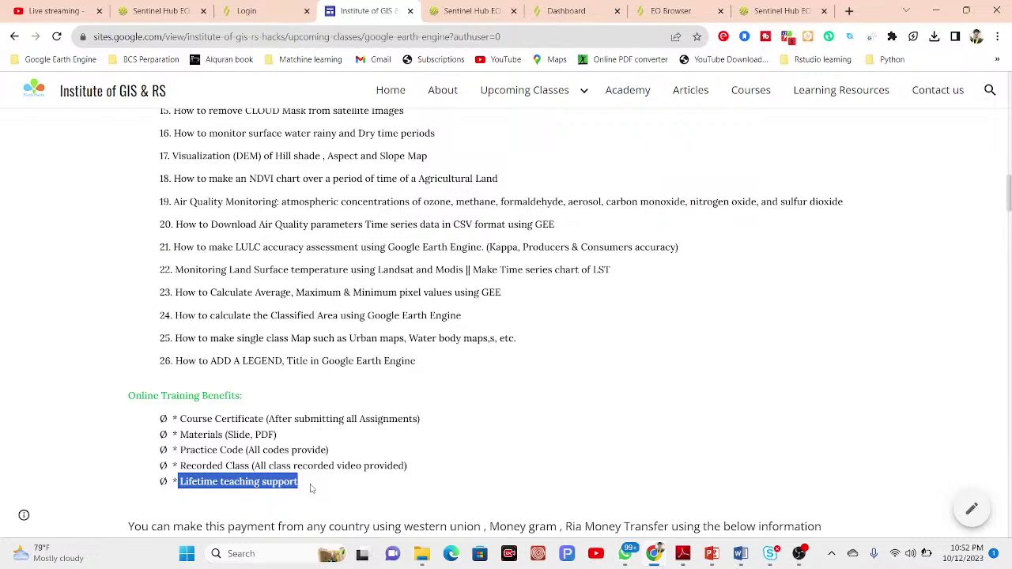
scroll(310, 488, "down", 1)
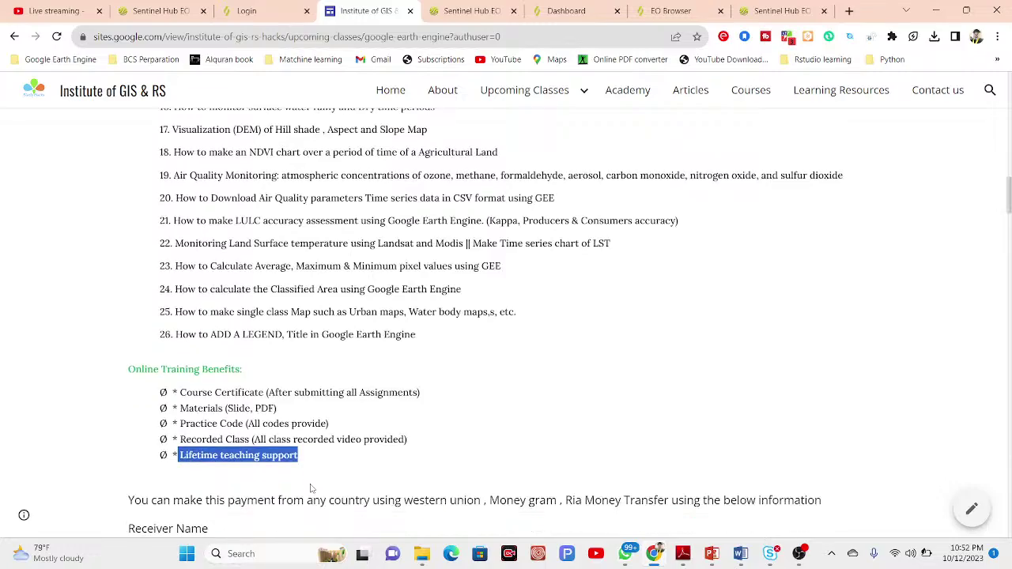
Go back to the training page's class details and highlight the class start date and the WhatsApp booking number
scroll(311, 486, "up", 3)
scroll(311, 484, "up", 6)
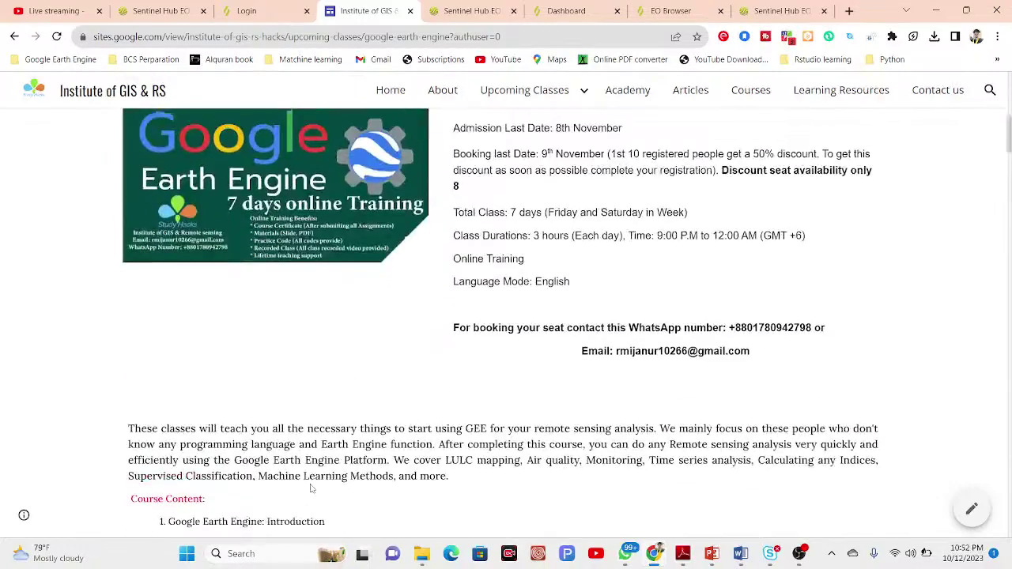
scroll(310, 486, "up", 2)
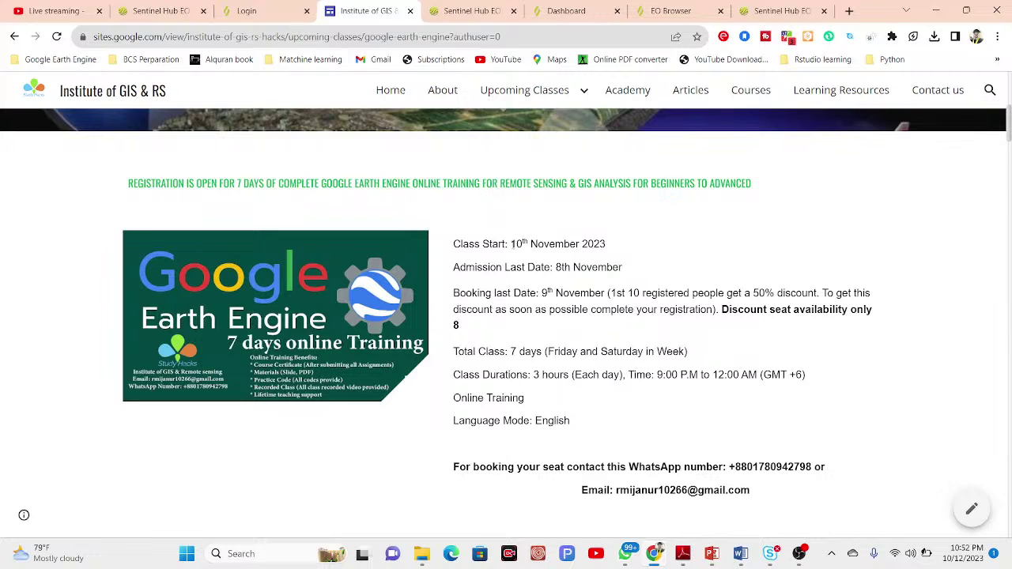
left_click_drag(510, 244, 611, 250)
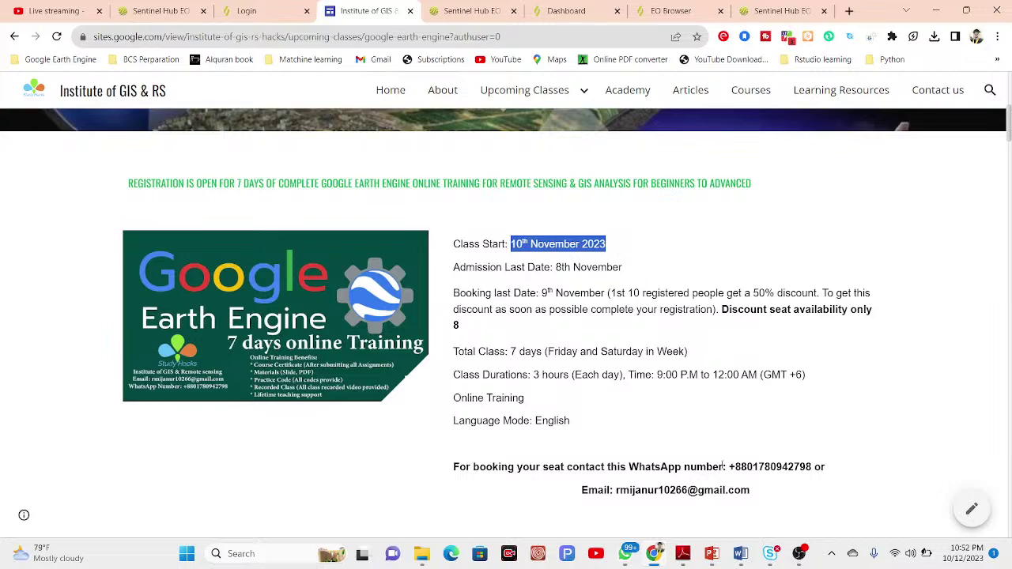
left_click_drag(723, 467, 788, 468)
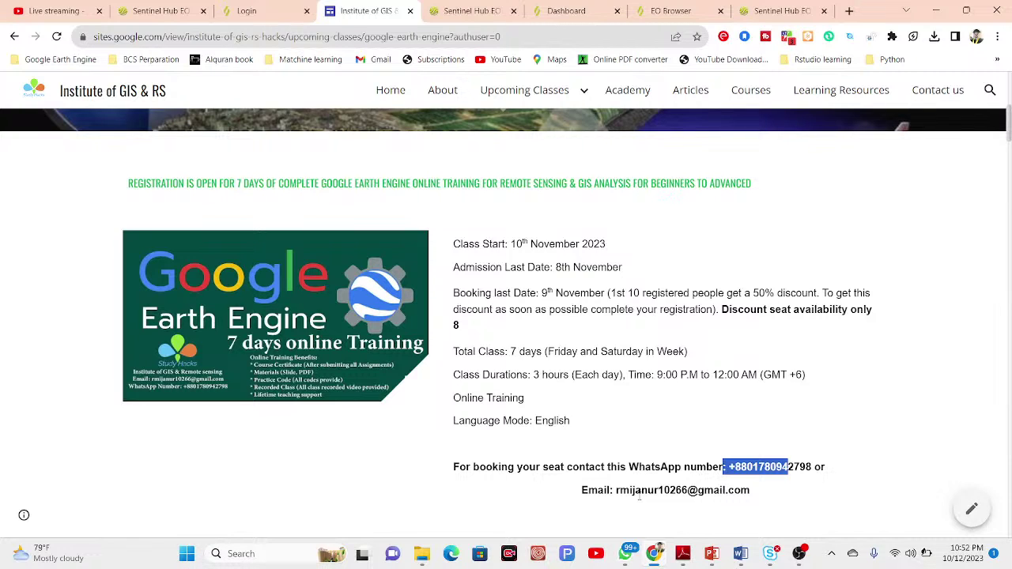
Switch back to EO Browser with the custom index map and examine a wider area of Dhaka around the marker
left_click(477, 8)
left_click(589, 8)
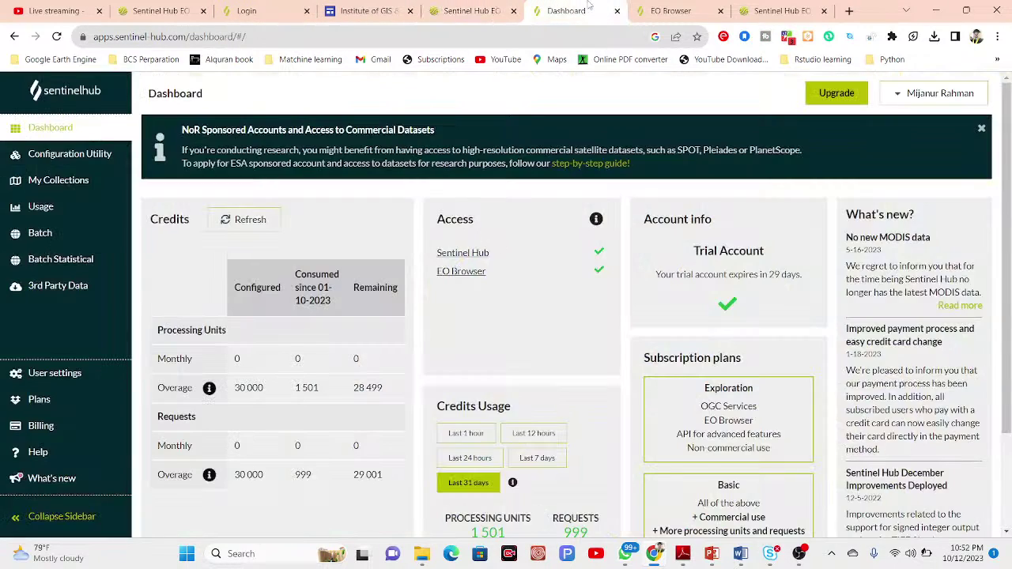
left_click(668, 8)
left_click(759, 8)
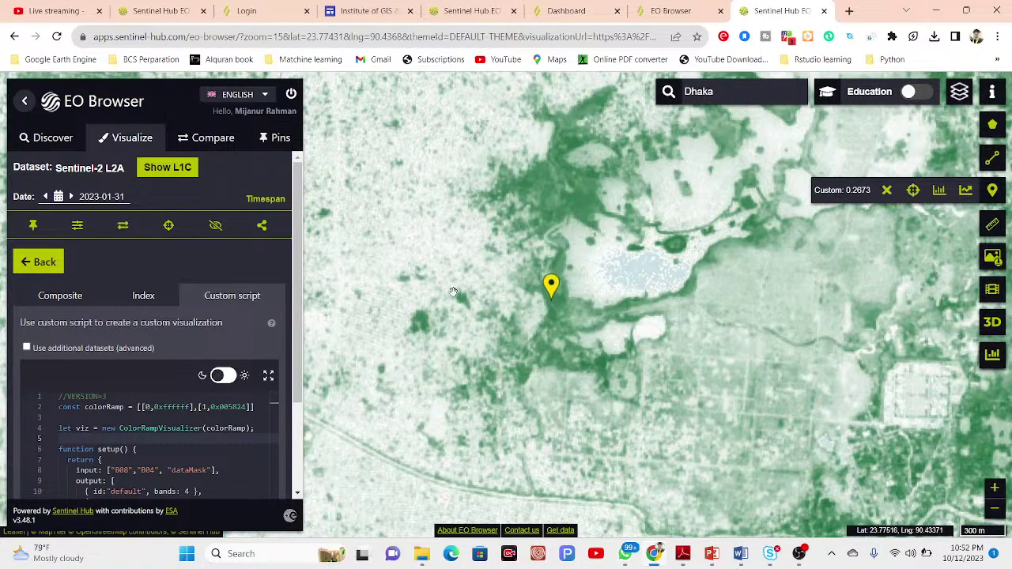
scroll(507, 276, "down", 1)
scroll(506, 277, "down", 1)
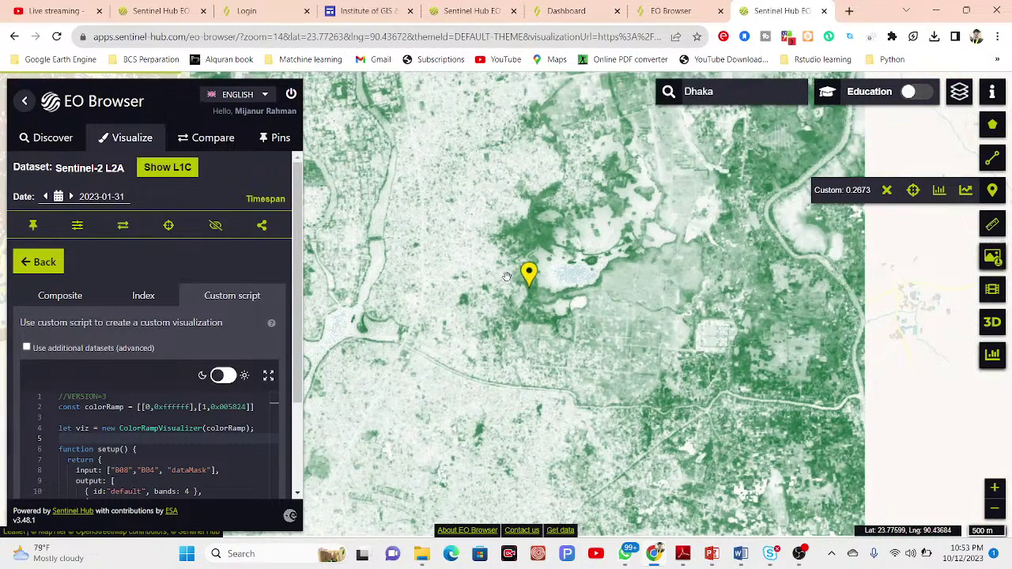
scroll(506, 277, "down", 1)
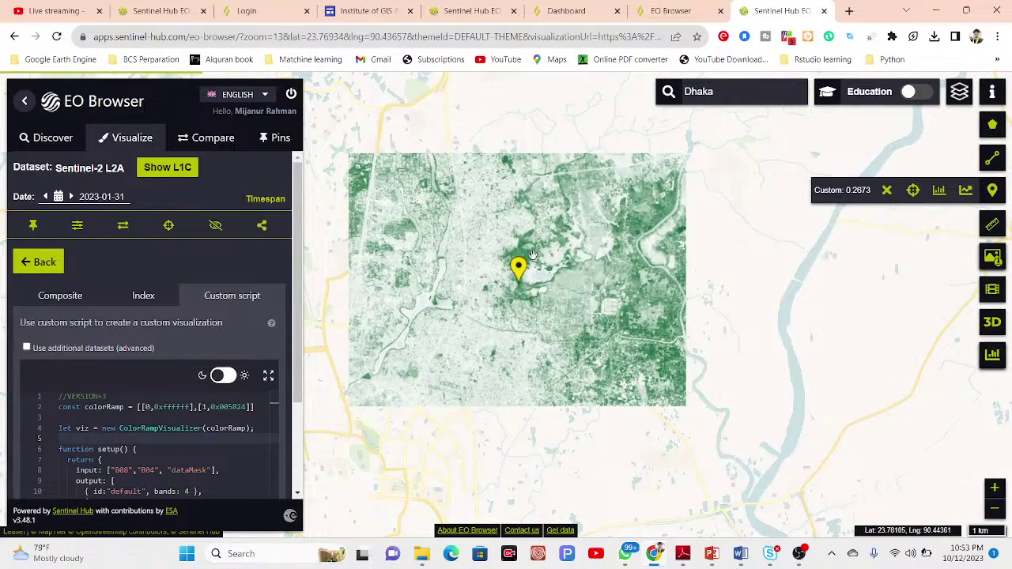
scroll(533, 256, "up", 1)
left_click_drag(533, 255, 594, 223)
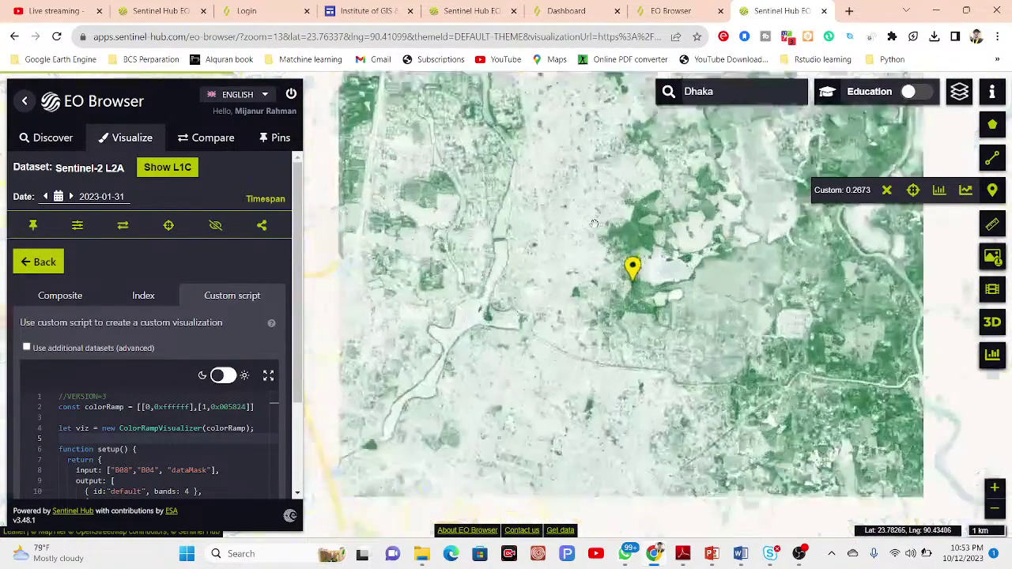